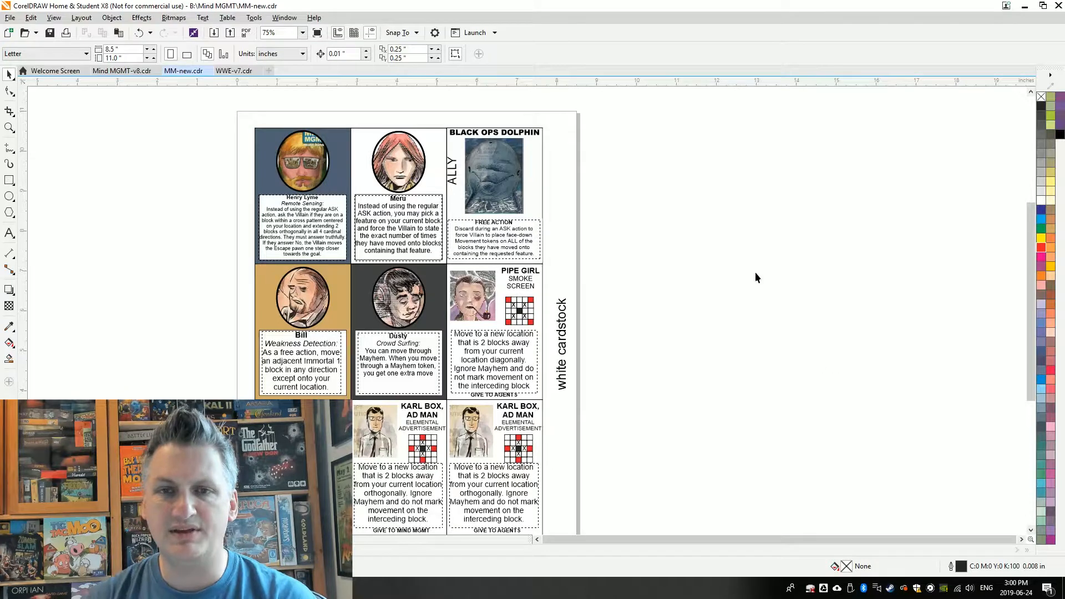
# Delete the old Remote Sensing ability text from the Henry Lyme card
pyautogui.scroll(2, 297, 214)
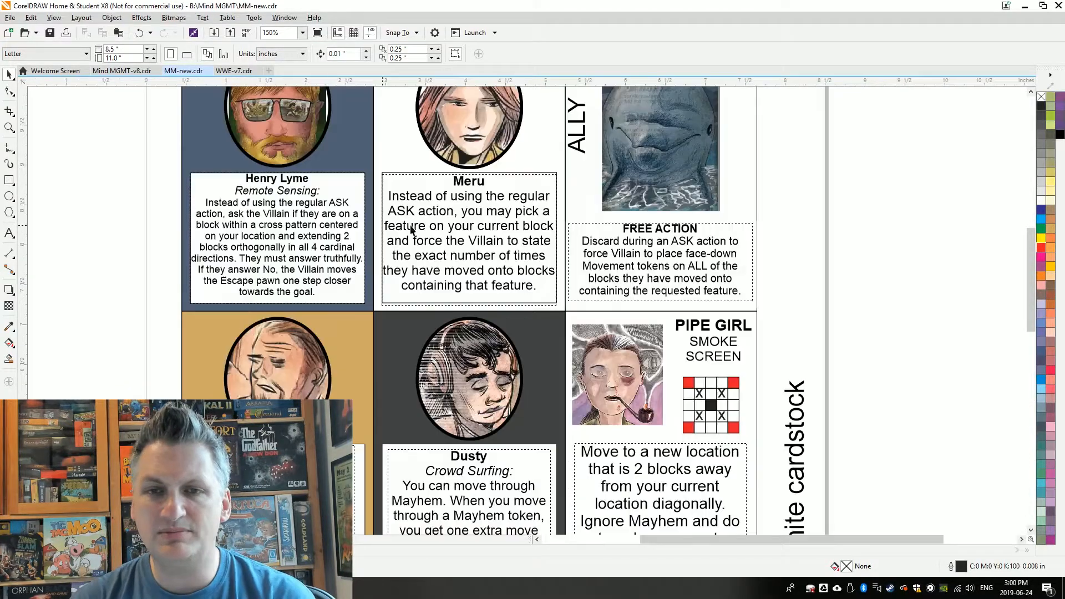
pyautogui.scroll(3, 1033, 247)
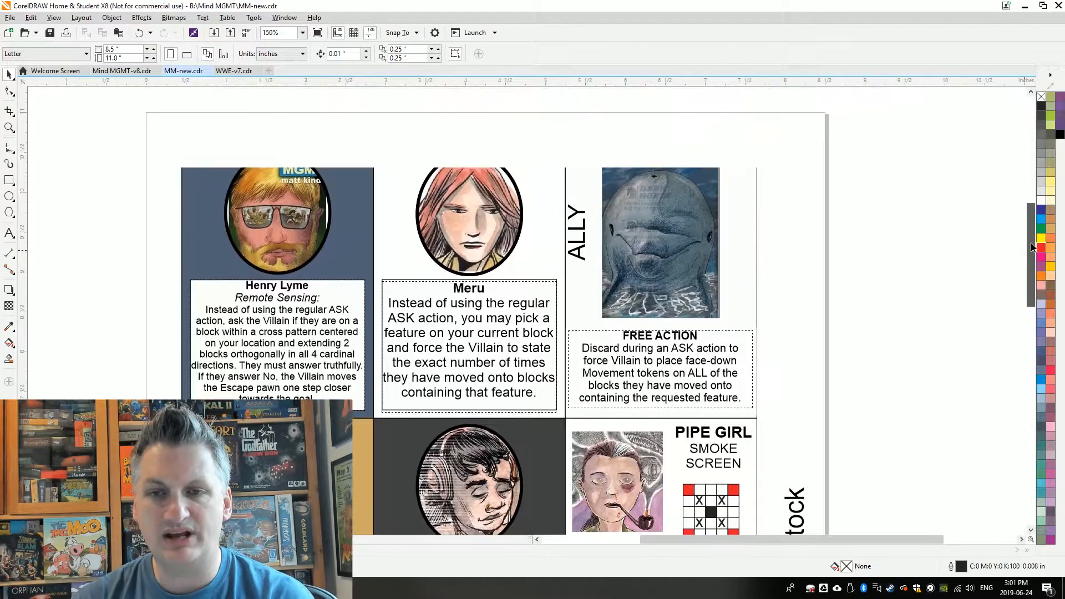
pyautogui.scroll(-1, 1033, 247)
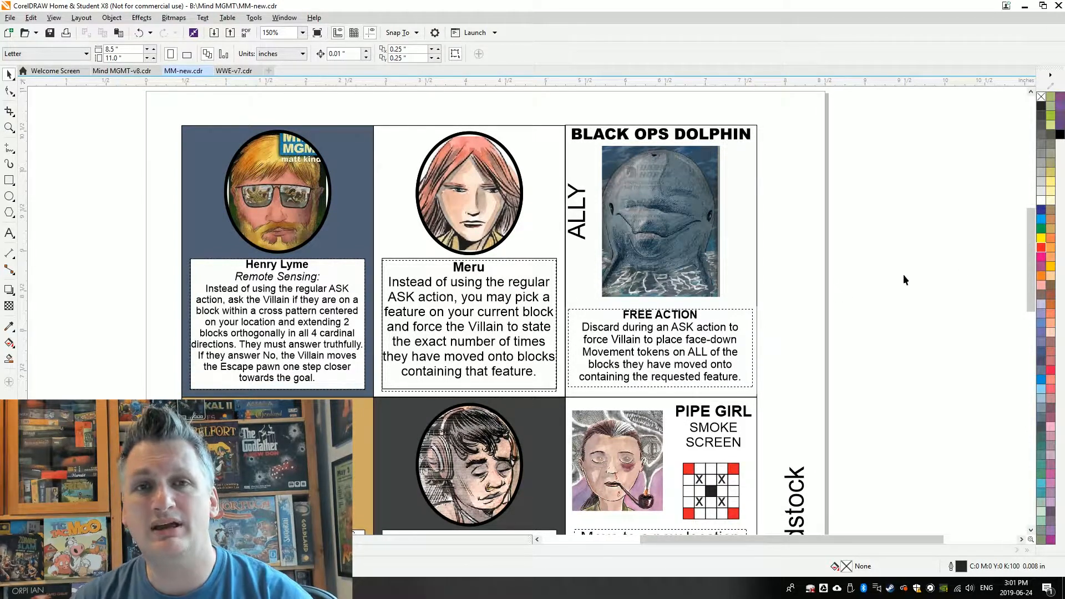
pyautogui.moveTo(1029, 232)
pyautogui.mouseDown()
pyautogui.moveTo(1033, 272)
pyautogui.moveTo(1032, 241)
pyautogui.mouseUp()
pyautogui.click(325, 245)
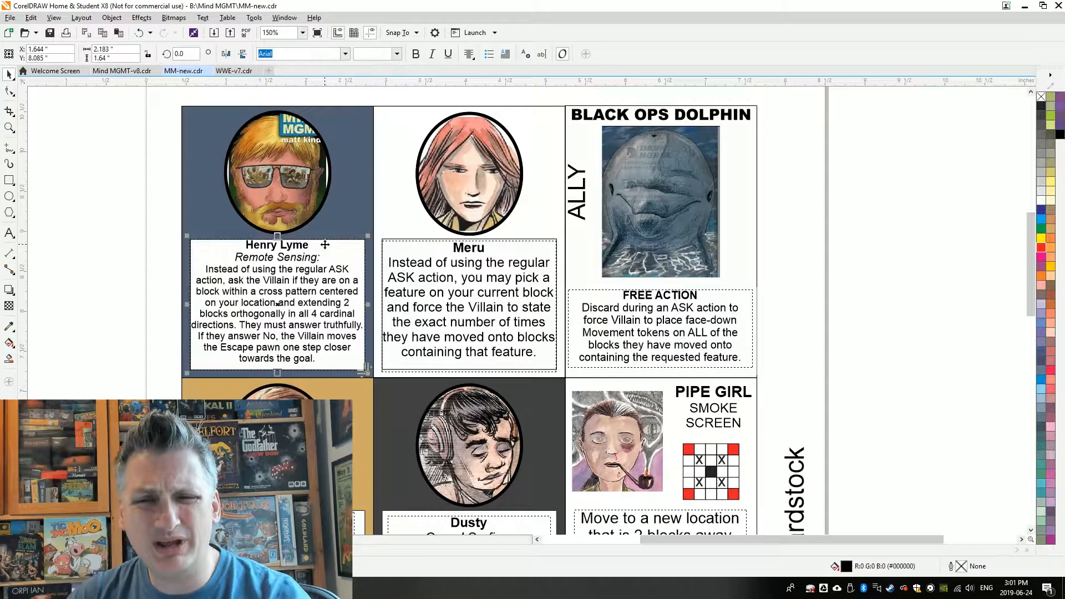
pyautogui.press('Delete')
pyautogui.click(281, 239)
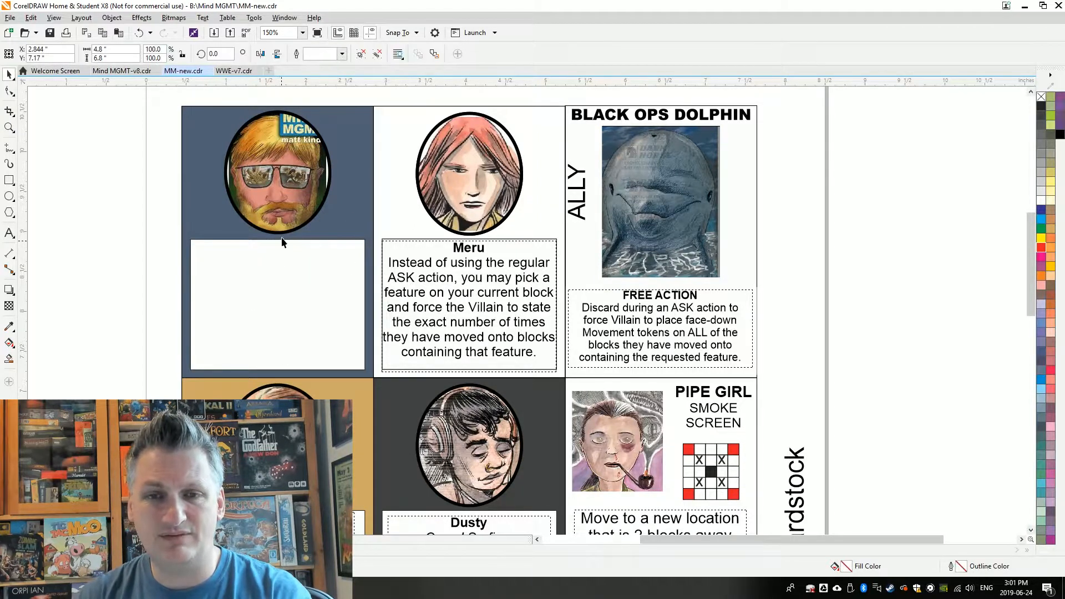
pyautogui.press('Delete')
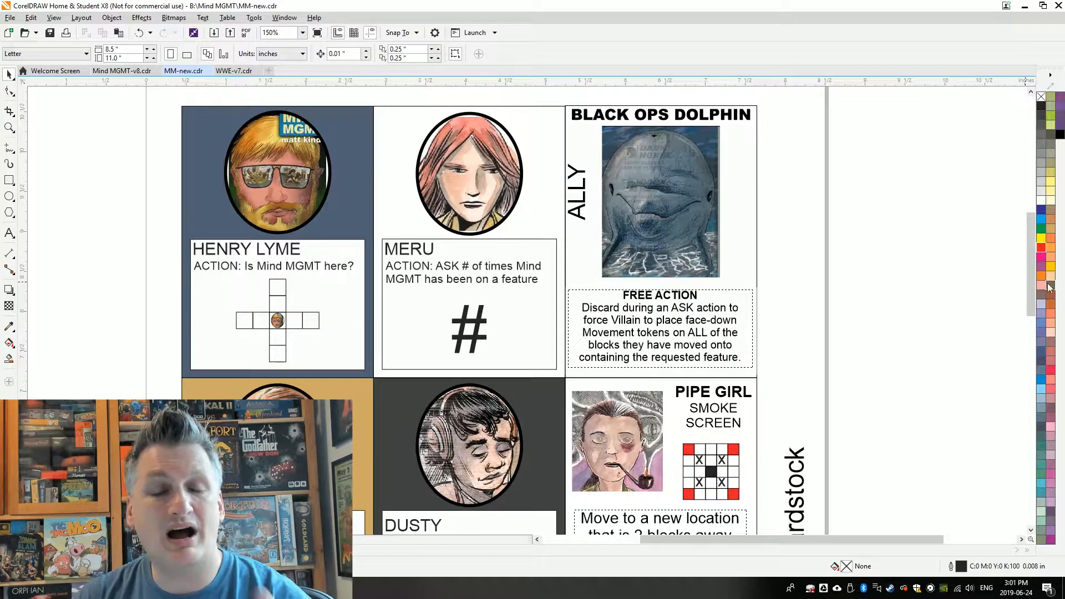
# Fill the background of Bill's small token in his movement diagram with the card's tan, C0 M20 Y60 K20
pyautogui.moveTo(1028, 276); pyautogui.dragTo(1042, 308)
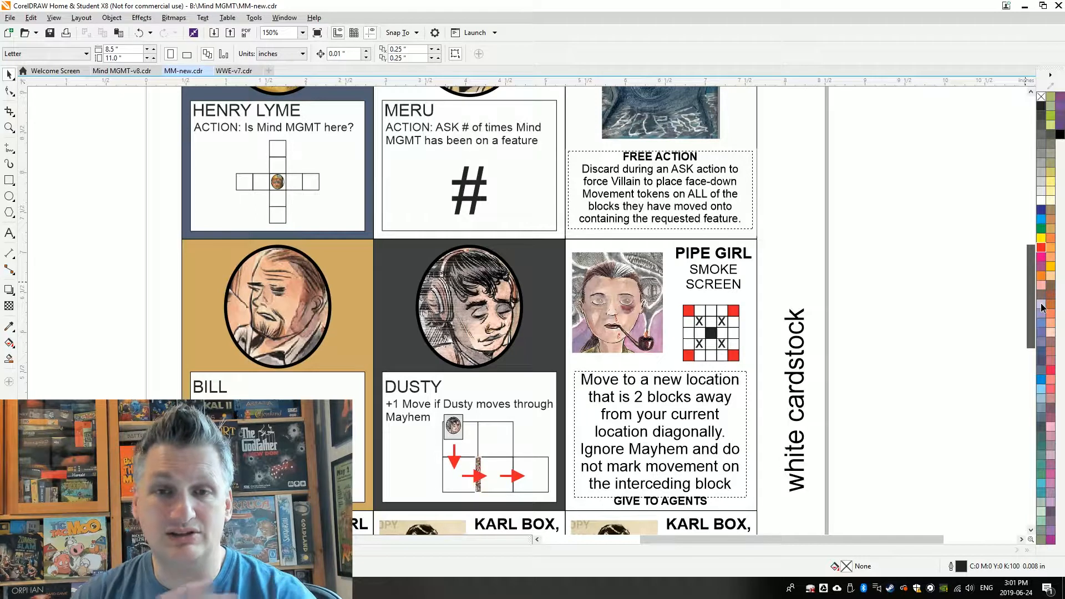
pyautogui.moveTo(1043, 308); pyautogui.dragTo(1044, 304)
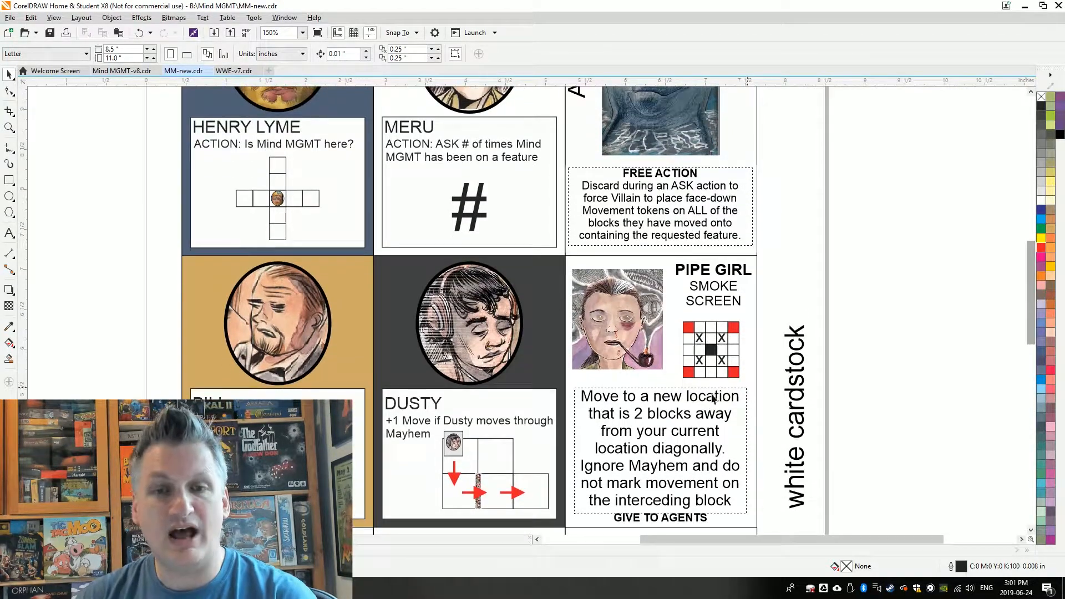
pyautogui.scroll(1, 250, 501)
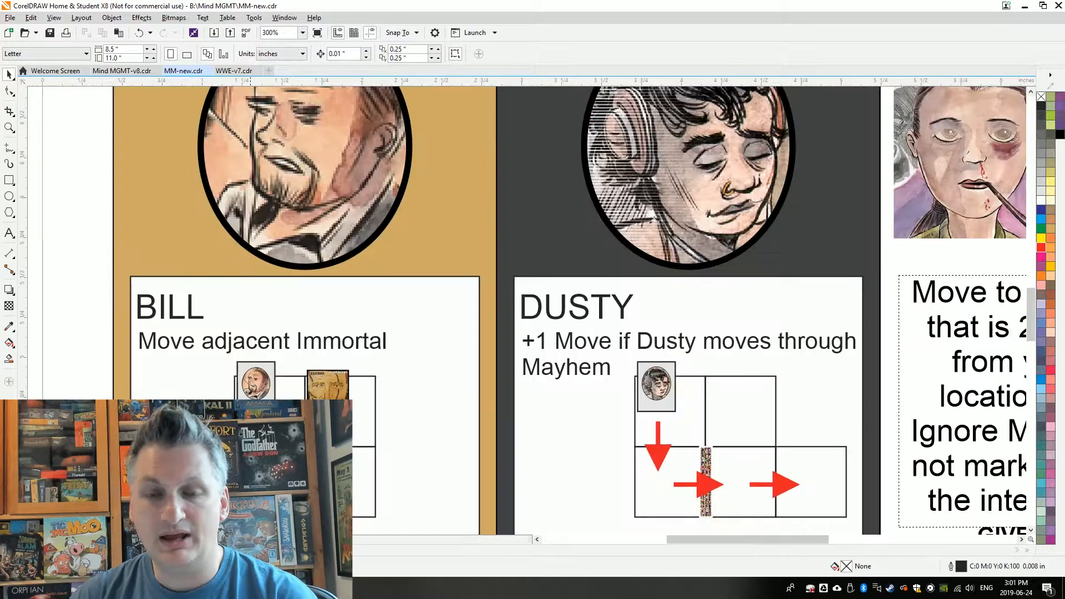
pyautogui.click(273, 369)
pyautogui.hotkey('ctrl', 'u')
pyautogui.click(76, 327)
pyautogui.click(266, 366)
pyautogui.hotkey('ctrl', 'u')
pyautogui.click(77, 342)
pyautogui.click(271, 368)
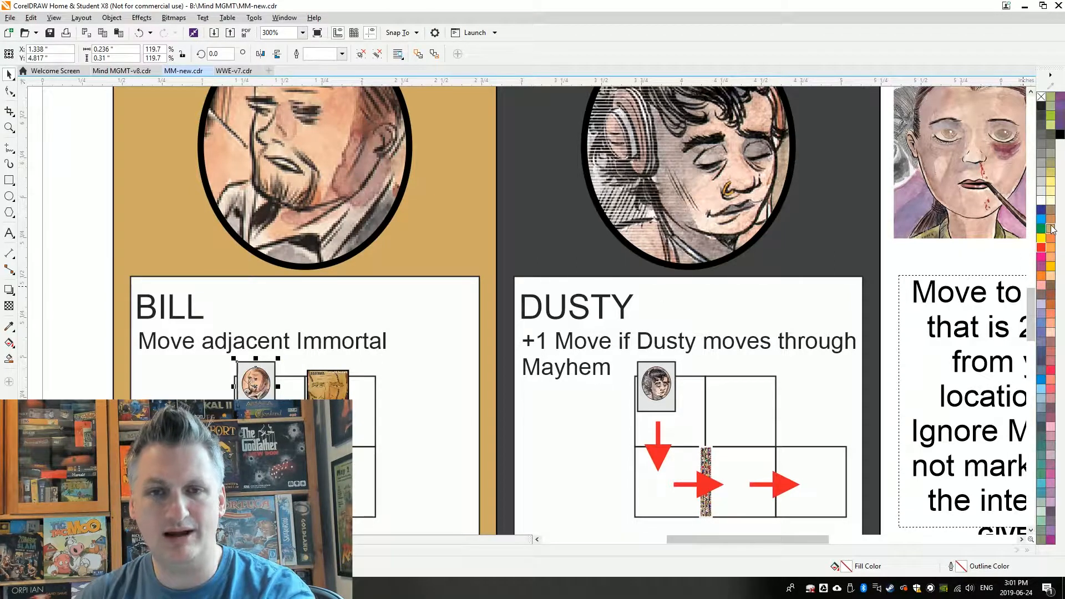
pyautogui.click(1051, 228)
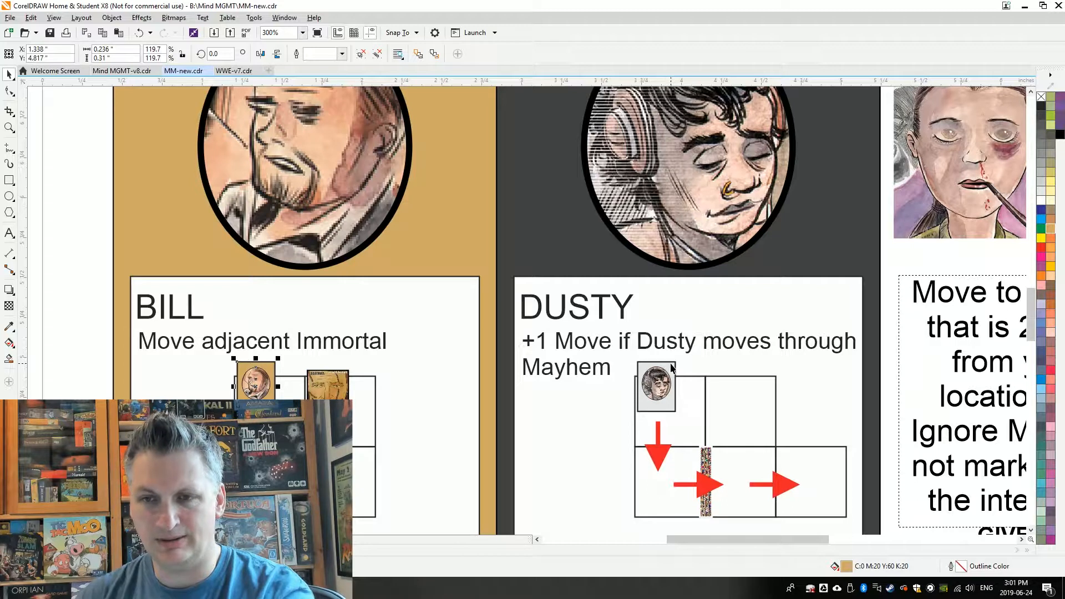
# Fill the background rectangle of Dusty's small token in his movement diagram with 80% black
pyautogui.click(569, 246)
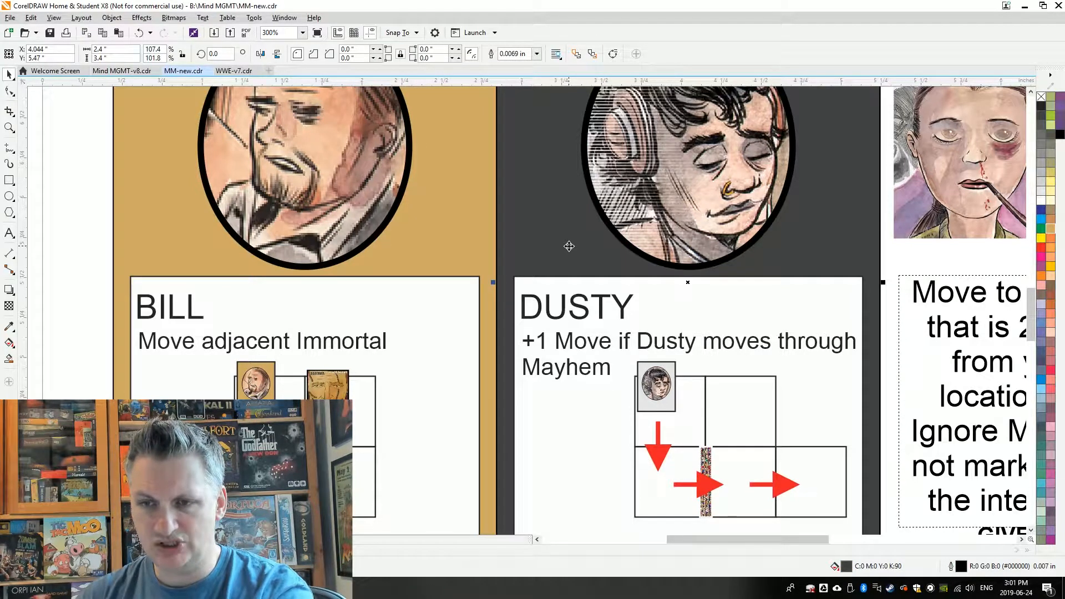
pyautogui.click(674, 367)
pyautogui.click(675, 369)
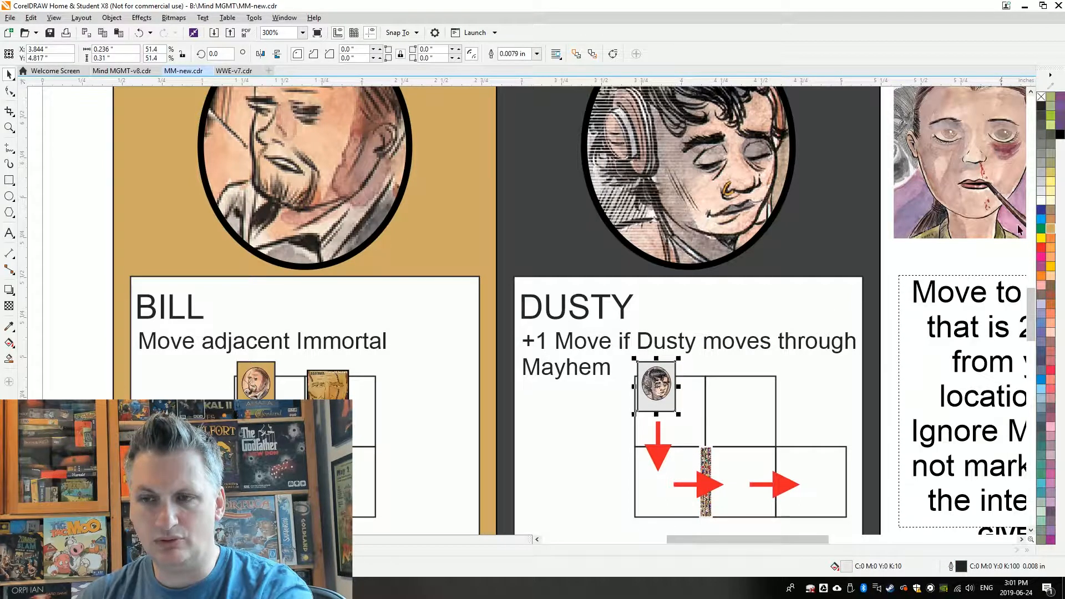
pyautogui.click(1042, 116)
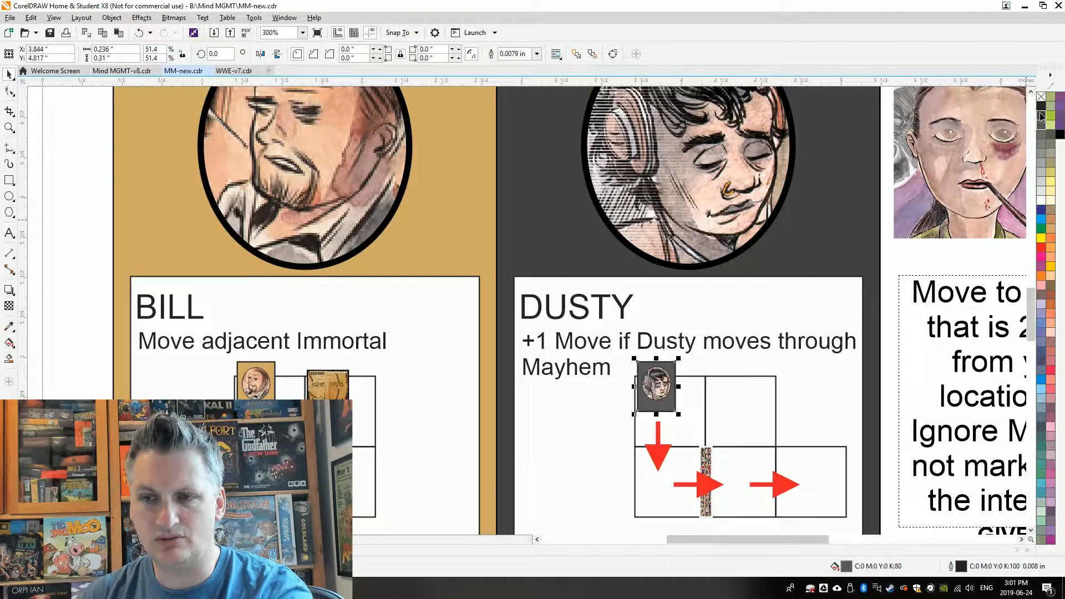
pyautogui.click(1042, 116)
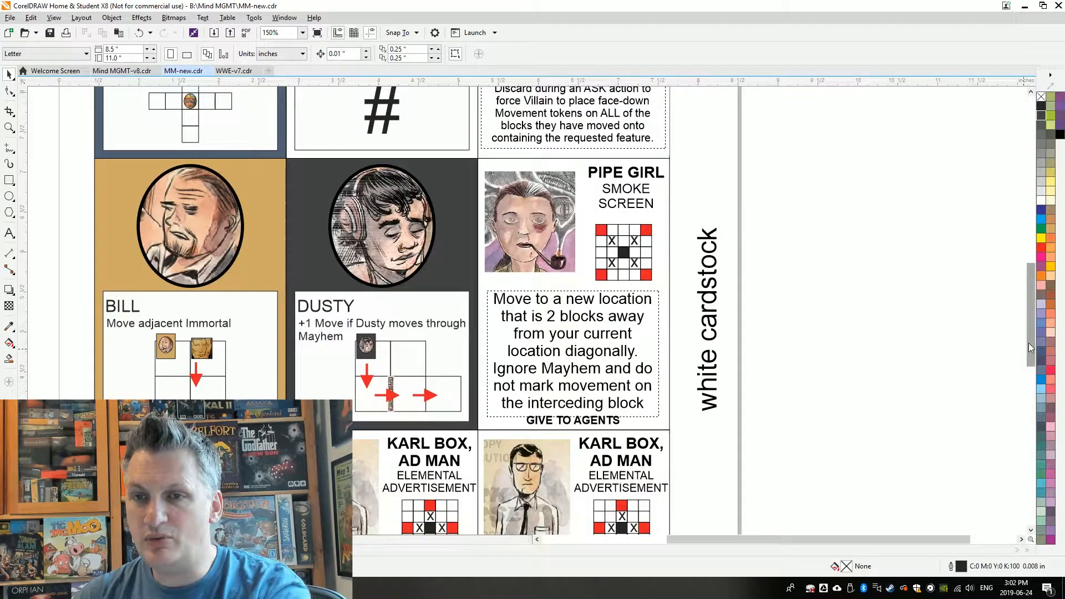
# Move the FREE ACTION text block from the Black Ops Dolphin card onto the empty area beside the page
pyautogui.moveTo(1030, 343); pyautogui.dragTo(1038, 291)
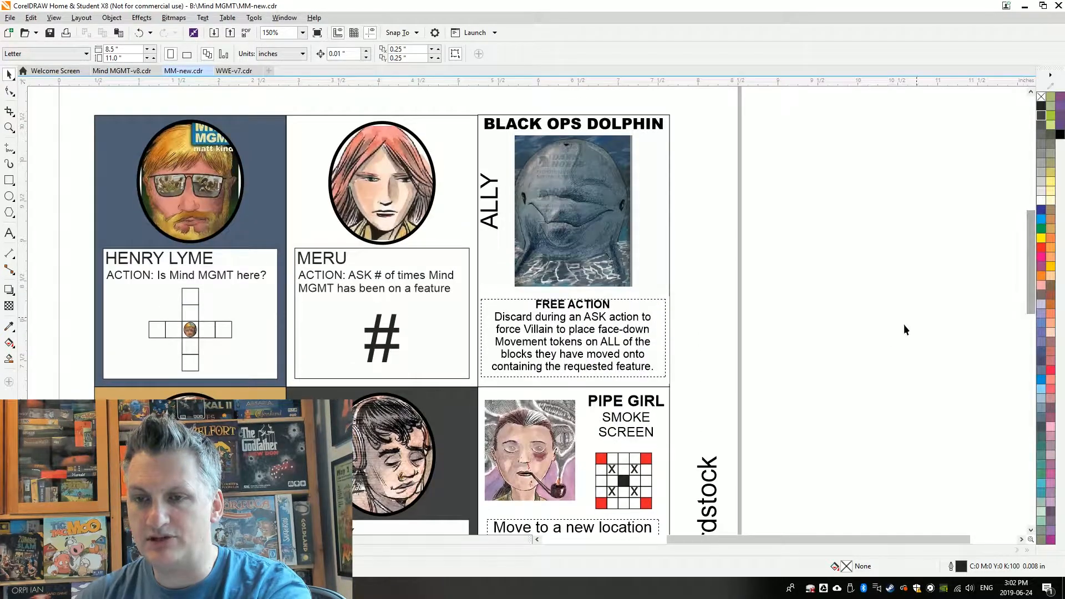
pyautogui.click(597, 333)
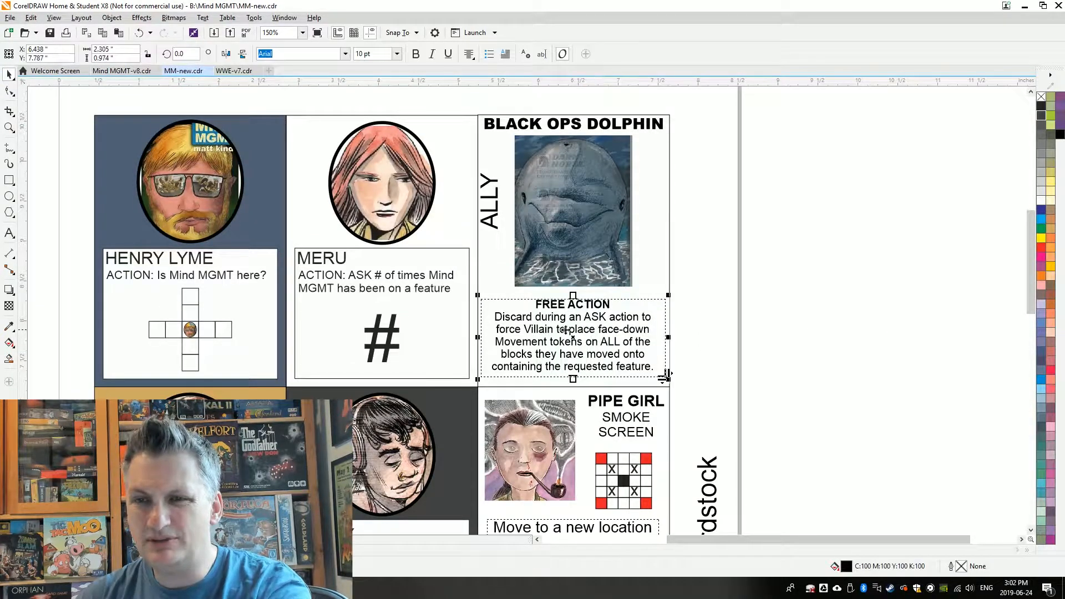
pyautogui.moveTo(561, 331); pyautogui.dragTo(832, 331)
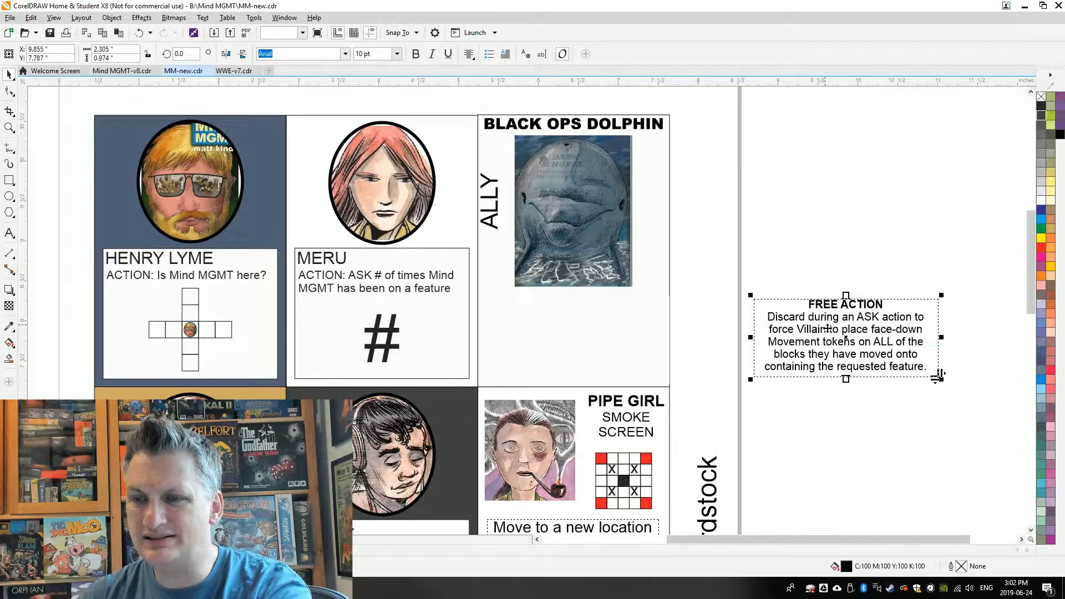
pyautogui.click(847, 397)
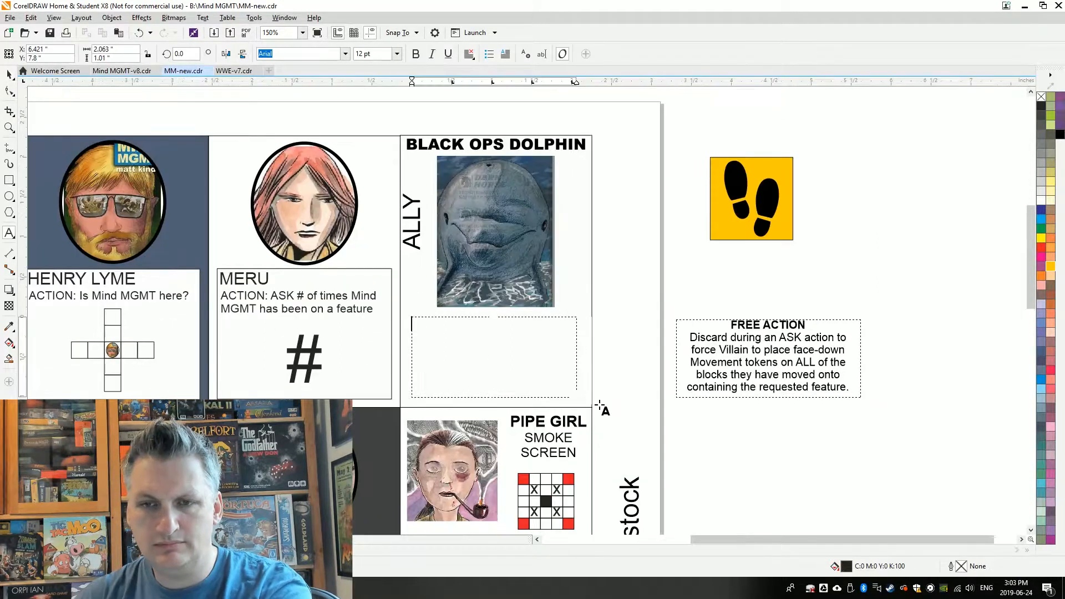
# Write "DURING ASK: Mind MGMT must place Movement Token on ALL features matching request." below the dolphin picture
pyautogui.write('DURING ASK')
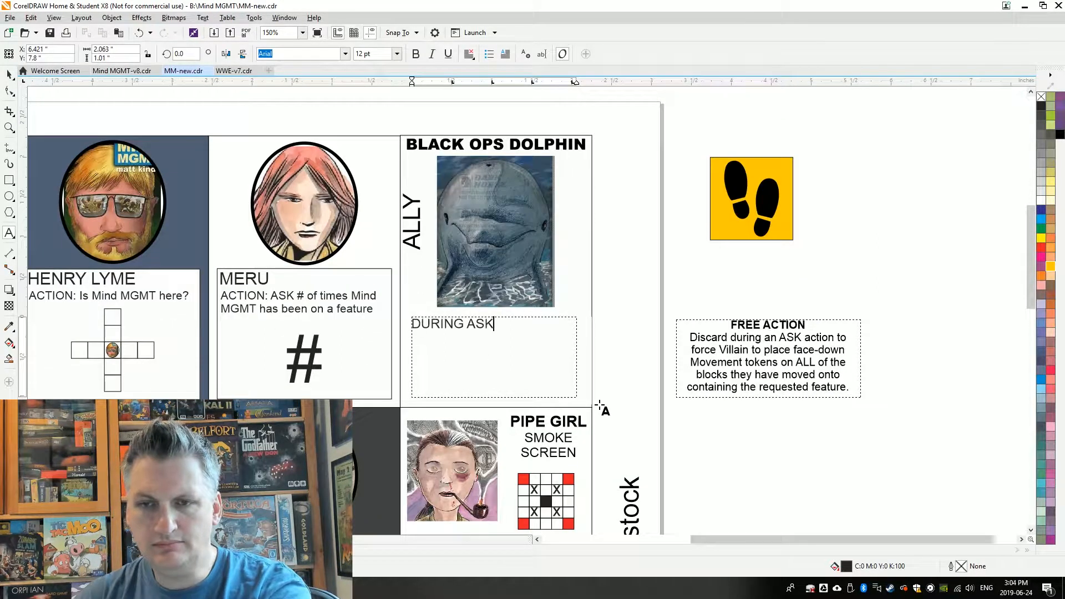
pyautogui.write(': Mind MGMT must place')
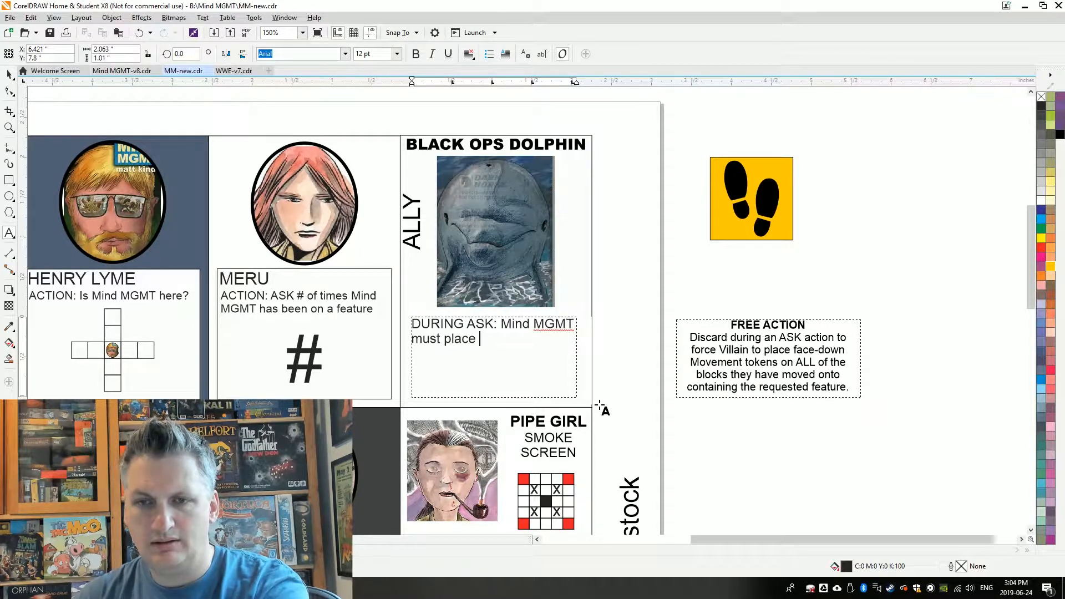
pyautogui.write(' Movement Token on ALL features matching request.')
# Make "DURING ASK:" bold in the Black Ops Dolphin text
pyautogui.moveTo(501, 324); pyautogui.dragTo(408, 324)
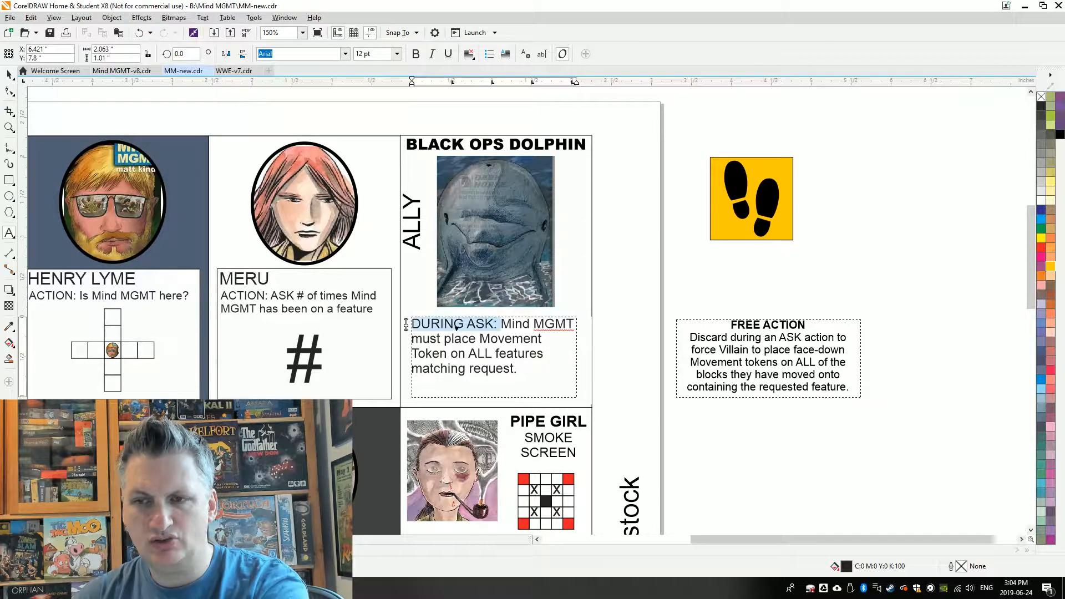
pyautogui.hotkey('ctrl', 'b')
pyautogui.hotkey('ctrl', 'space')
pyautogui.click(631, 319)
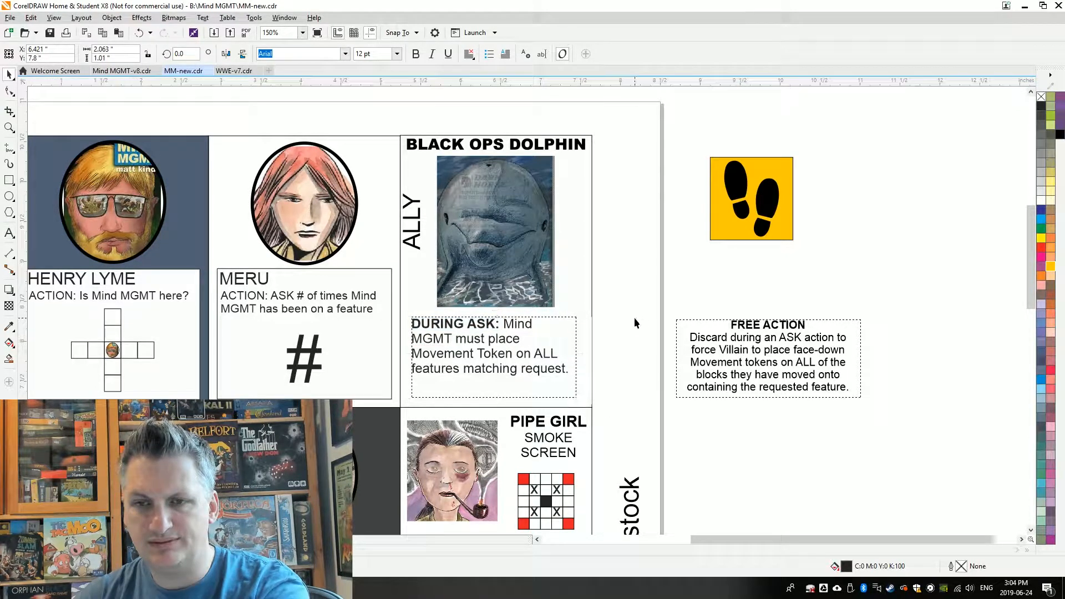
# Reposition the old FREE ACTION text block beside the page, slightly higher and farther from the page edge
pyautogui.click(764, 337)
pyautogui.moveTo(757, 364)
pyautogui.mouseDown()
pyautogui.moveTo(726, 354)
pyautogui.moveTo(738, 355)
pyautogui.mouseUp()
pyautogui.press('Escape')
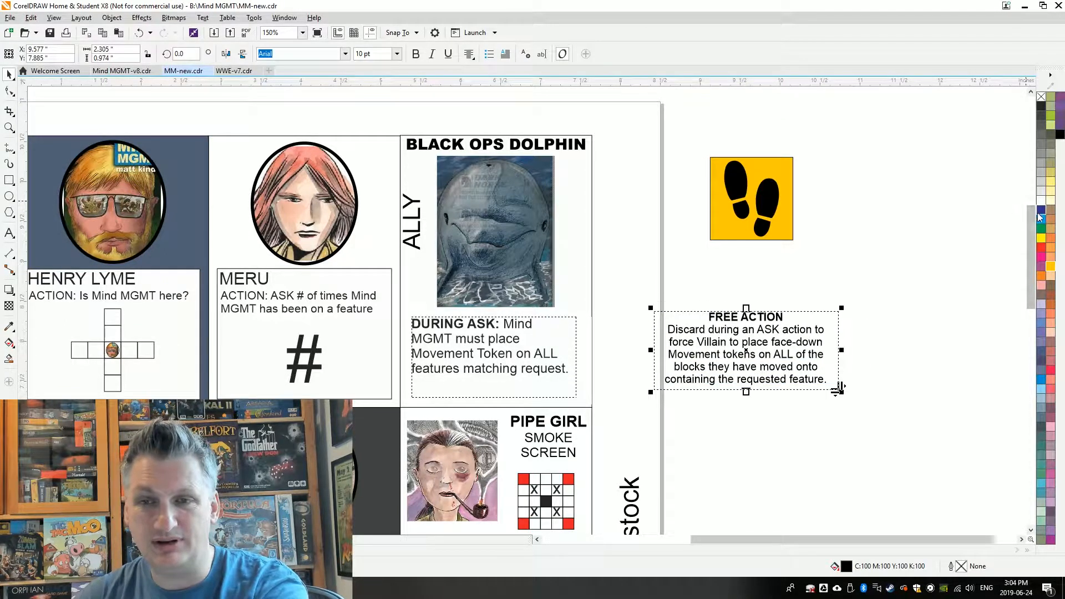
pyautogui.moveTo(804, 330); pyautogui.dragTo(844, 326)
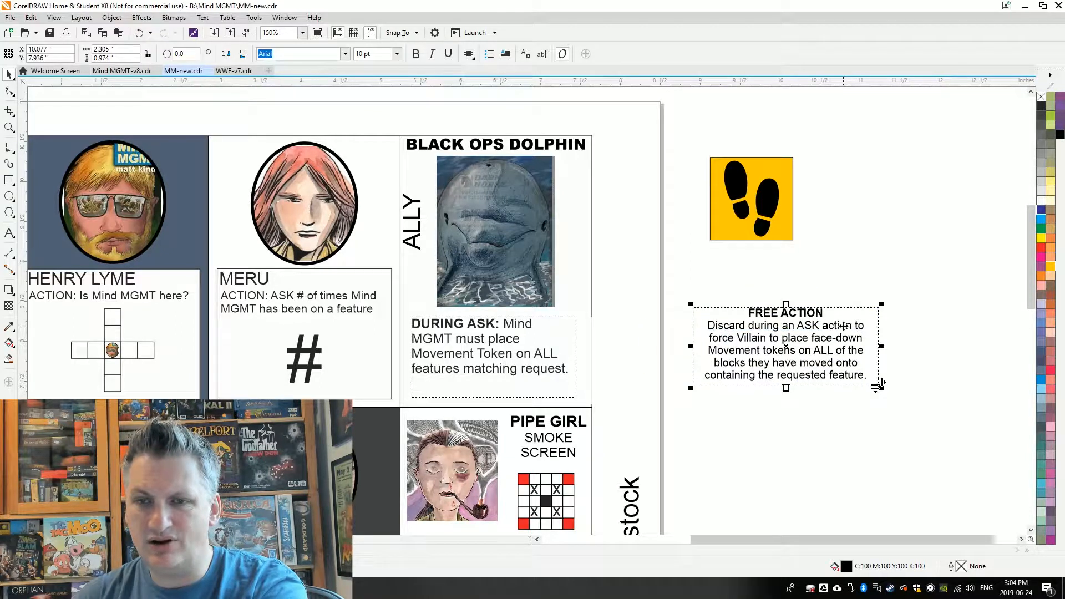
# Move the "Move to a new location" description from the Pipe Girl card onto the empty area beside the page
pyautogui.moveTo(1031, 226); pyautogui.dragTo(1031, 280)
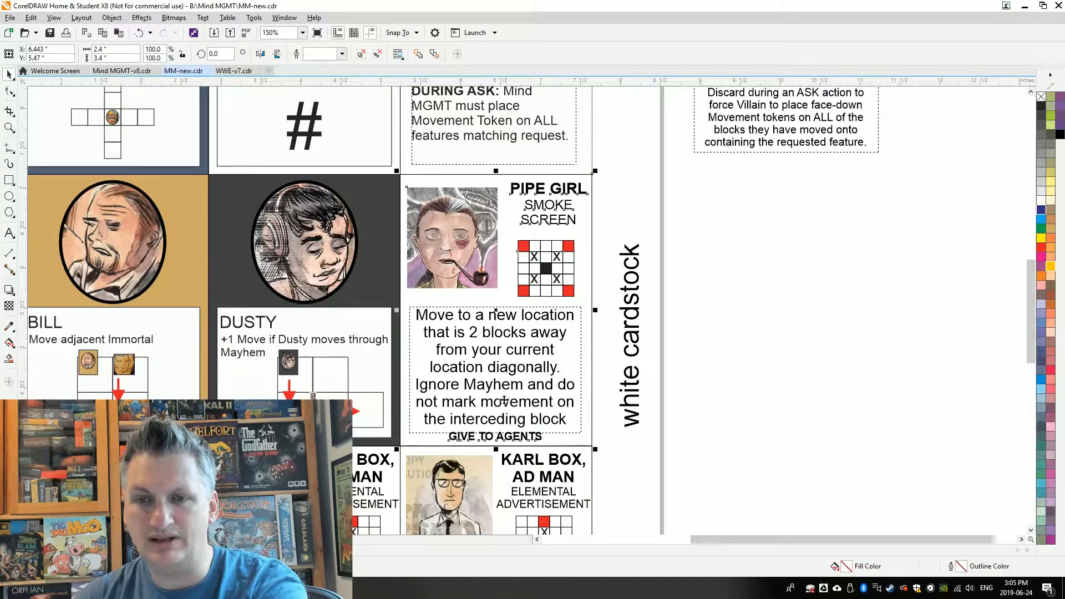
pyautogui.click(509, 366)
pyautogui.keyDown('ctrl'); pyautogui.click(491, 294); pyautogui.keyUp('ctrl')
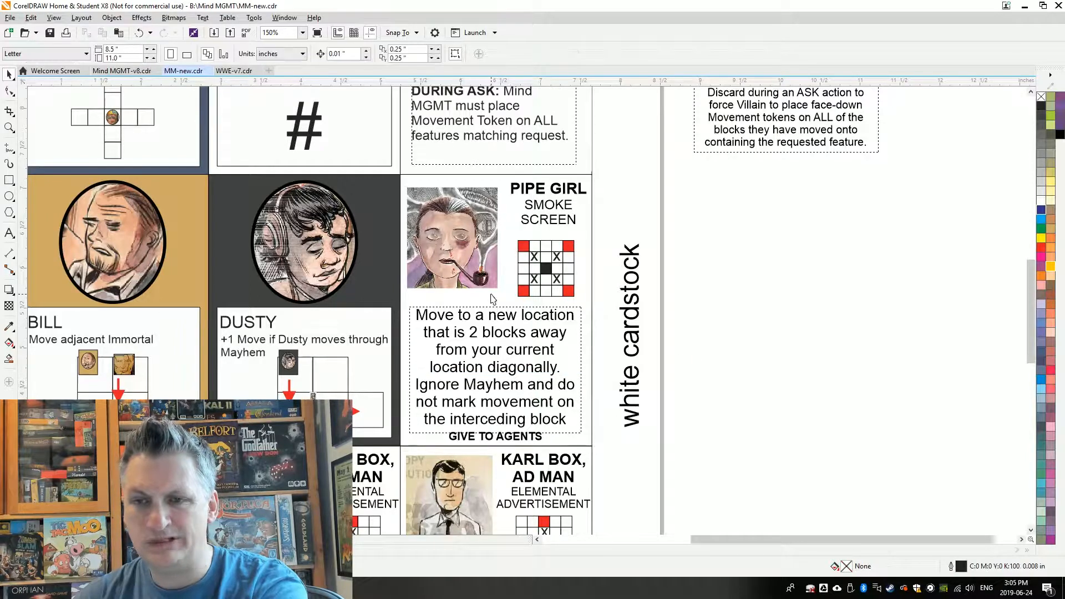
pyautogui.keyDown('ctrl'); pyautogui.click(580, 312); pyautogui.keyUp('ctrl')
pyautogui.moveTo(497, 367); pyautogui.dragTo(767, 366)
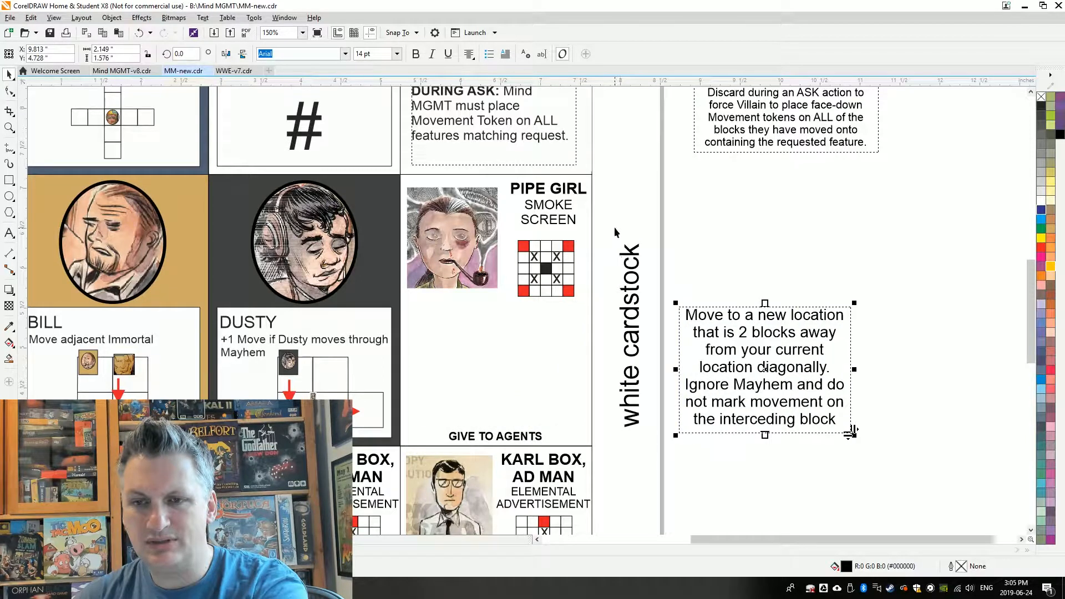
# Move Pipe Girl's movement grid into the emptied space above GIVE TO AGENTS and enlarge it to about 1.42 inches square
pyautogui.keyDown('ctrl'); pyautogui.click(545, 268); pyautogui.keyUp('ctrl')
pyautogui.moveTo(545, 269); pyautogui.dragTo(498, 369)
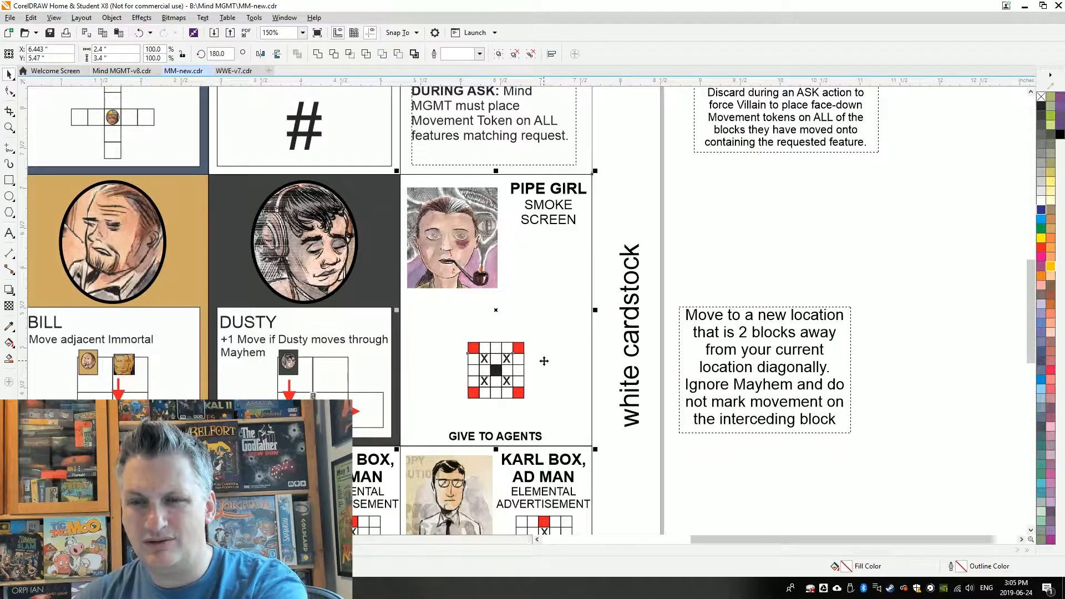
pyautogui.moveTo(528, 339); pyautogui.dragTo(573, 314)
pyautogui.click(733, 252)
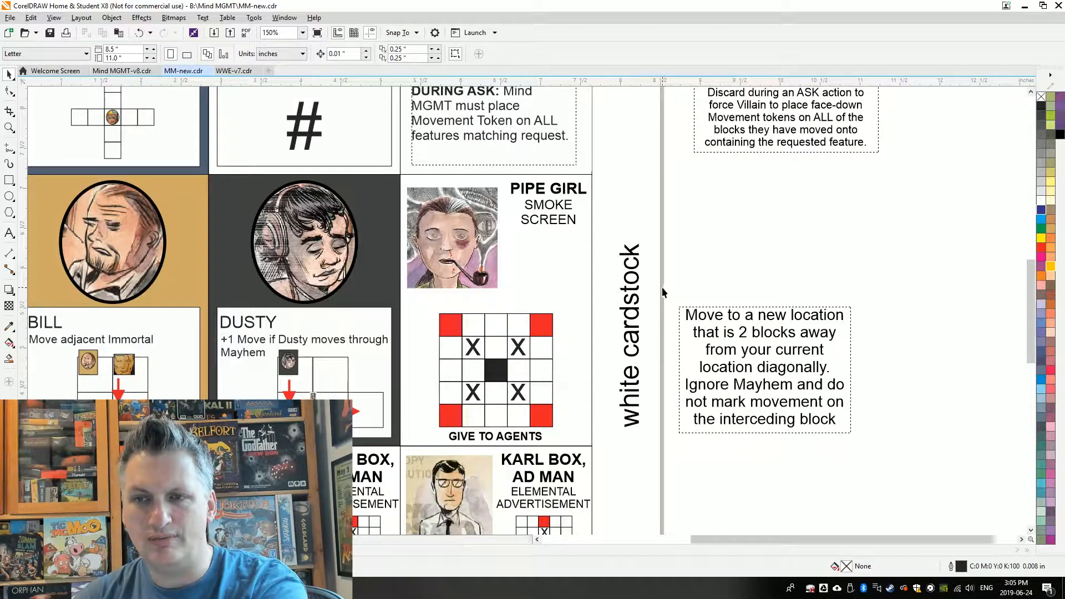
# Place a copy of the Pipe Girl portrait, shrunk to about 0.24 inches wide, centred in the grid's black middle square
pyautogui.moveTo(452, 246); pyautogui.dragTo(721, 223)
pyautogui.moveTo(776, 179); pyautogui.dragTo(706, 256)
pyautogui.keyDown('shift'); pyautogui.click(497, 375); pyautogui.keyUp('shift')
pyautogui.press('c')
pyautogui.press('e')
pyautogui.click(667, 335)
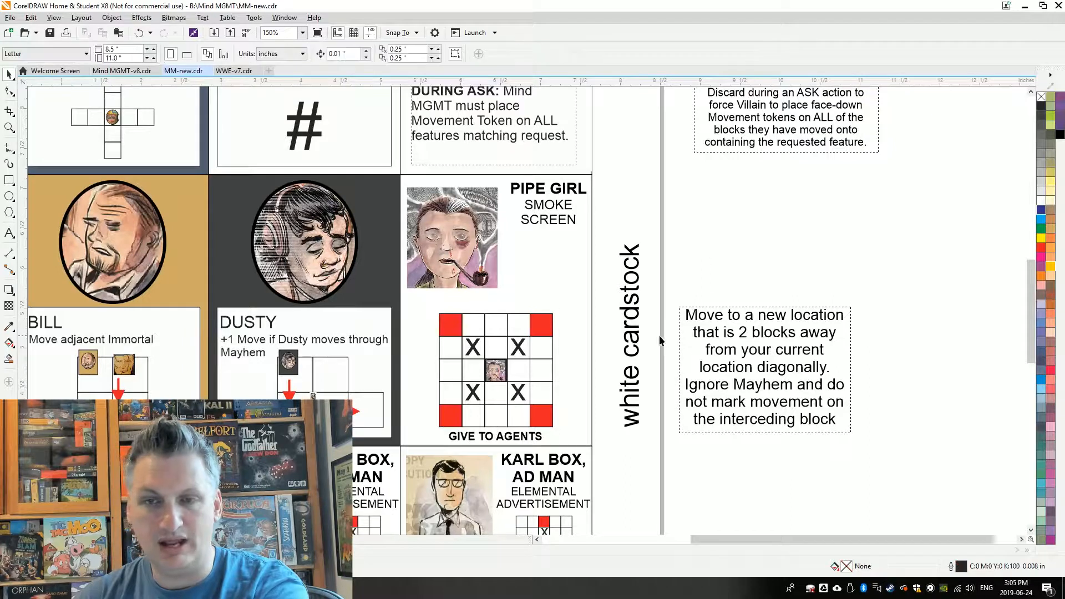
# Change the black centre square behind the Pipe Girl portrait in her movement grid to white
pyautogui.scroll(2, 497, 371)
pyautogui.scroll(1, 499, 384)
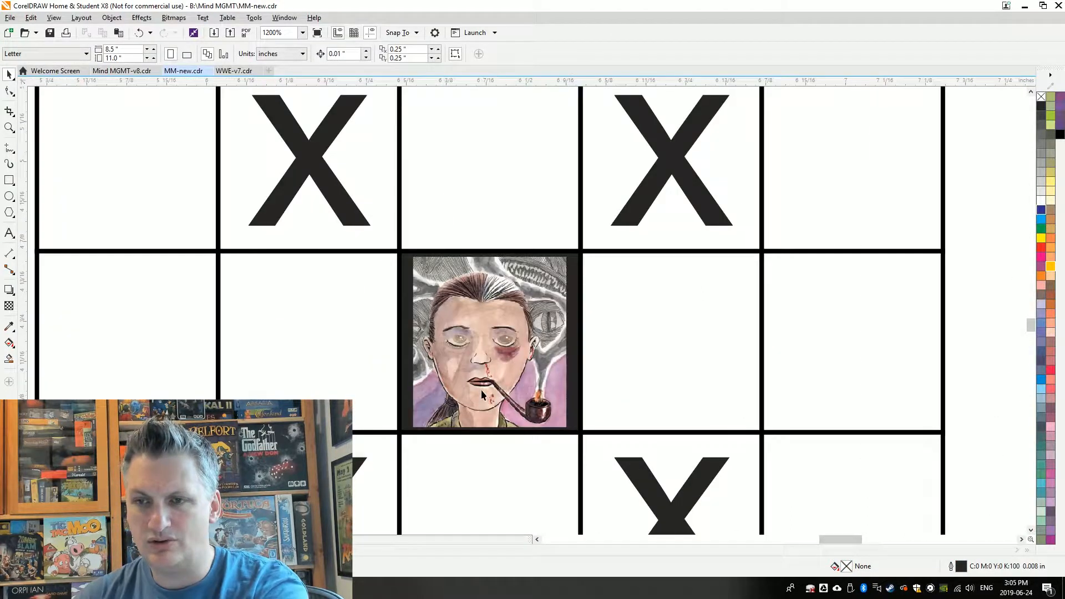
pyautogui.click(481, 352)
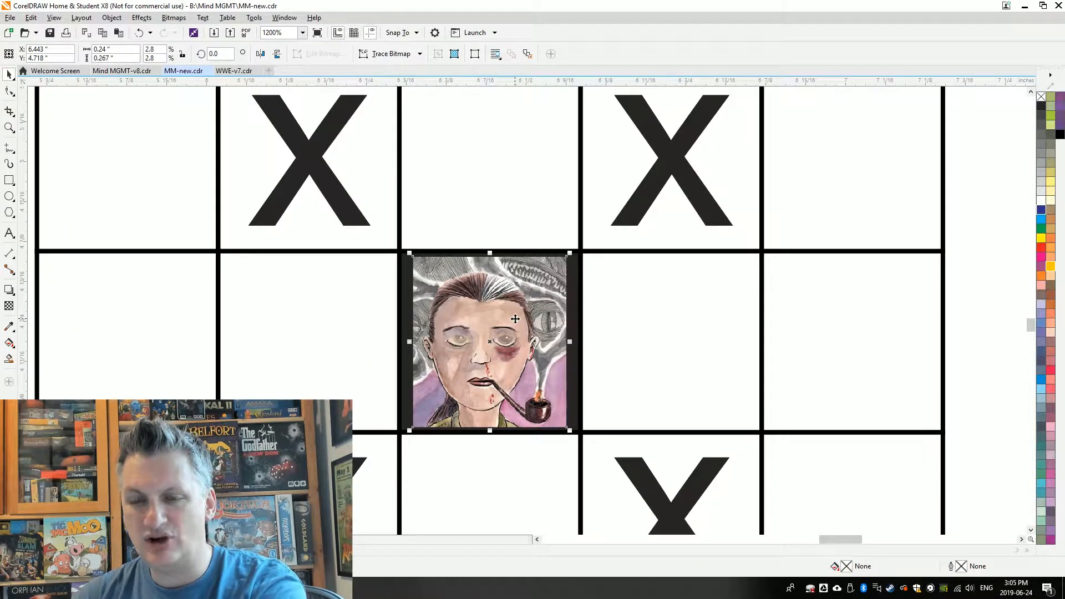
pyautogui.click(581, 288)
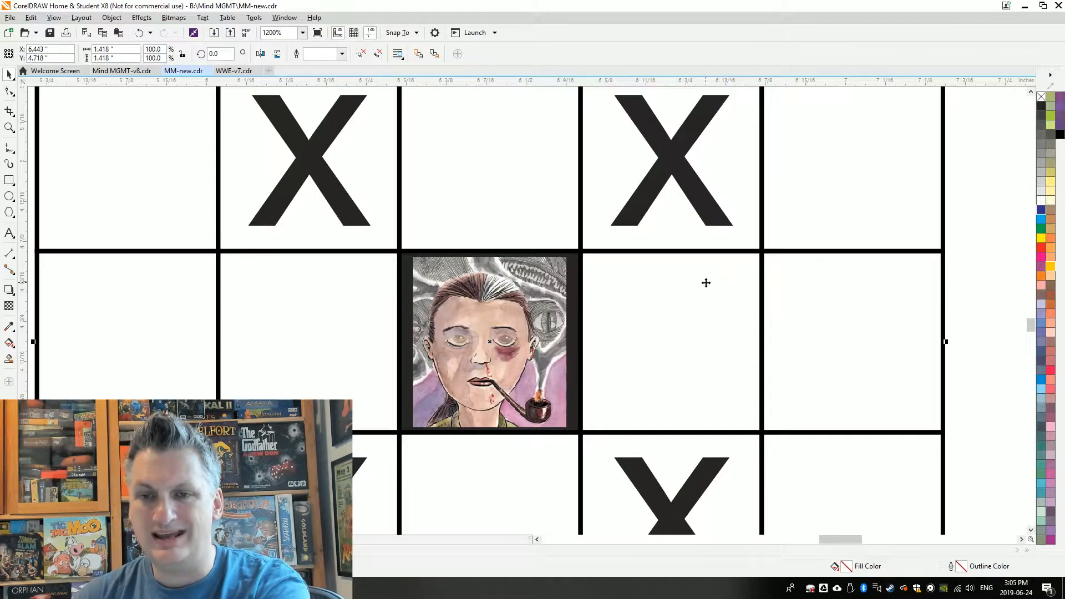
pyautogui.click(937, 237)
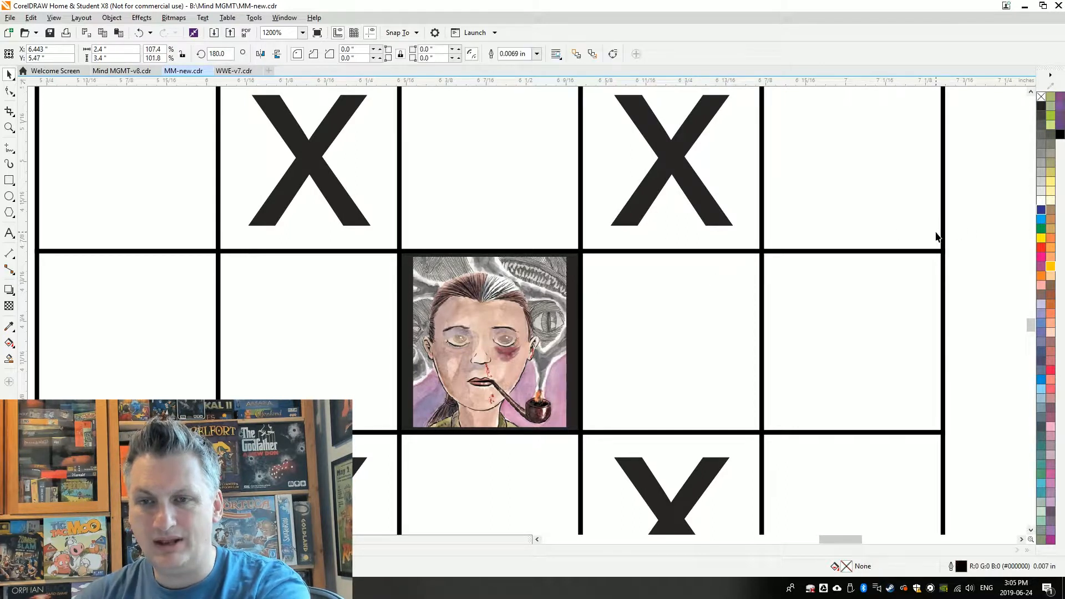
pyautogui.click(581, 278)
pyautogui.click(727, 253)
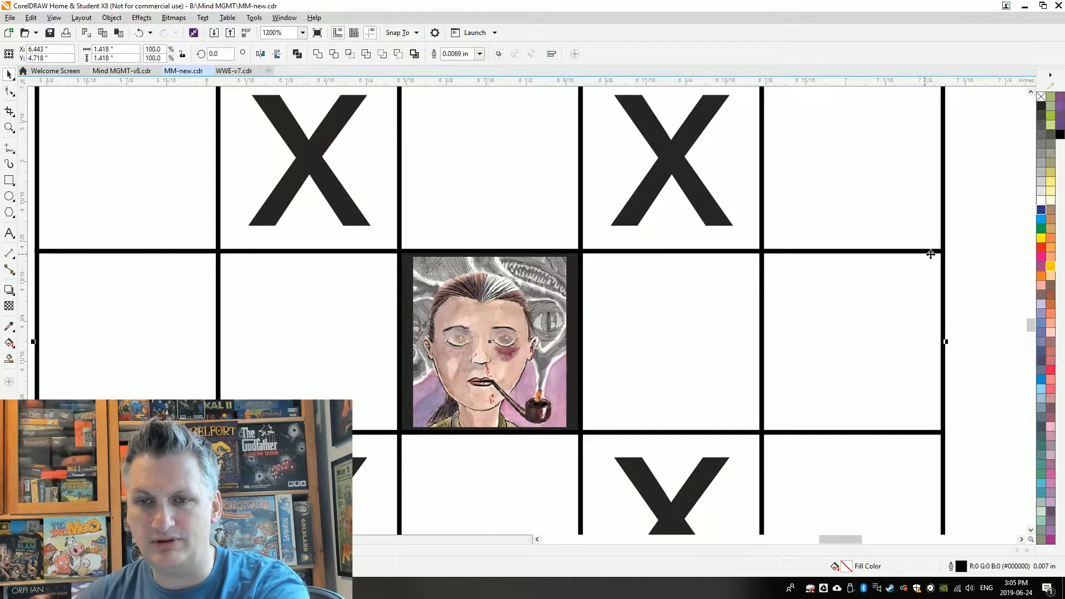
pyautogui.click(578, 278)
pyautogui.click(574, 268)
pyautogui.click(1041, 202)
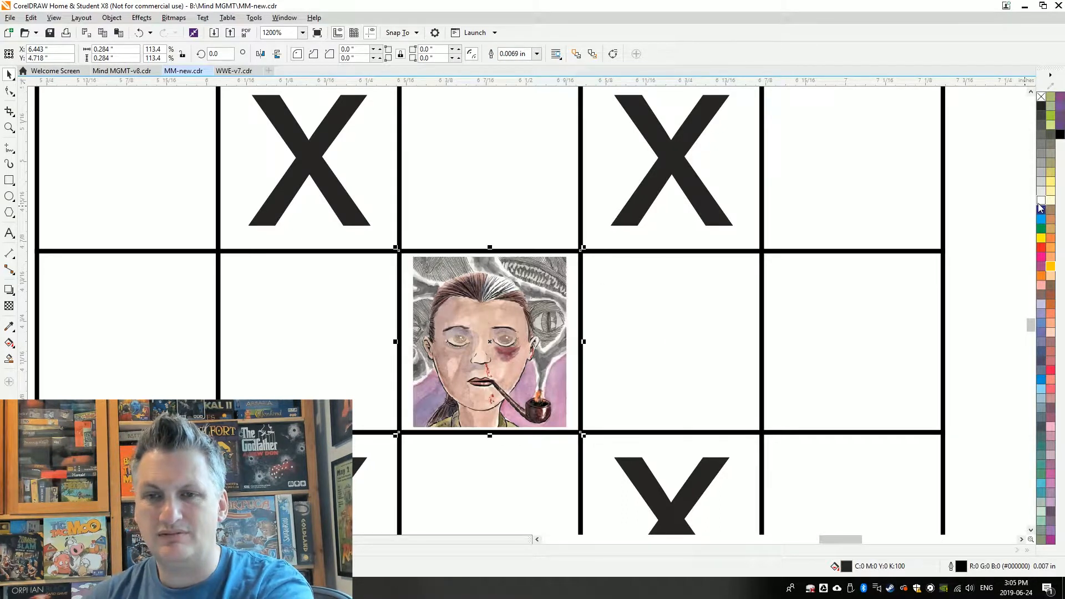
pyautogui.scroll(-1, 466, 288)
pyautogui.scroll(-1, 466, 288)
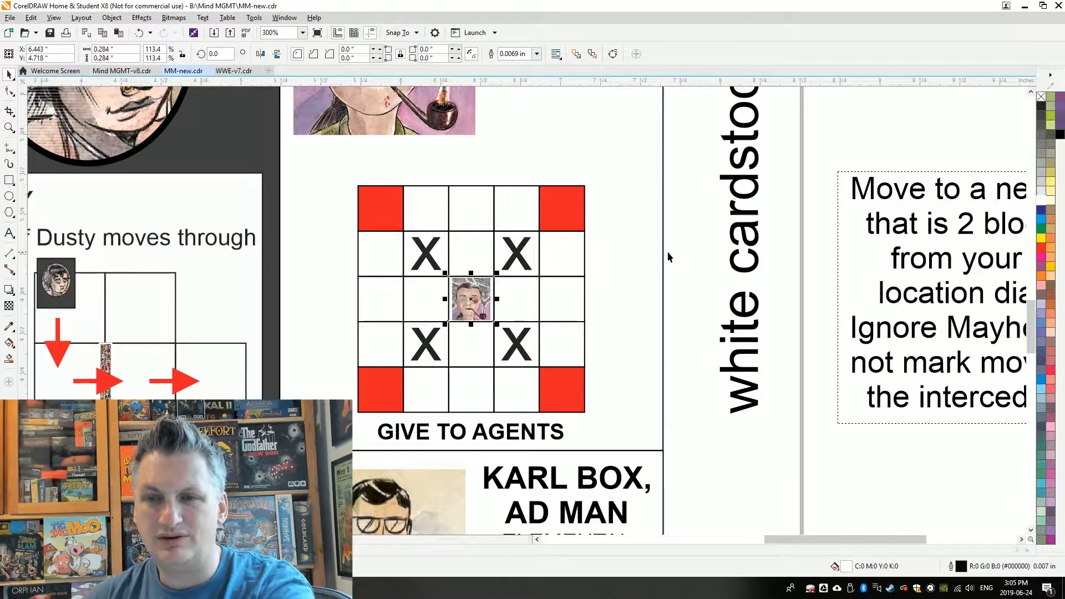
pyautogui.scroll(-1, 628, 287)
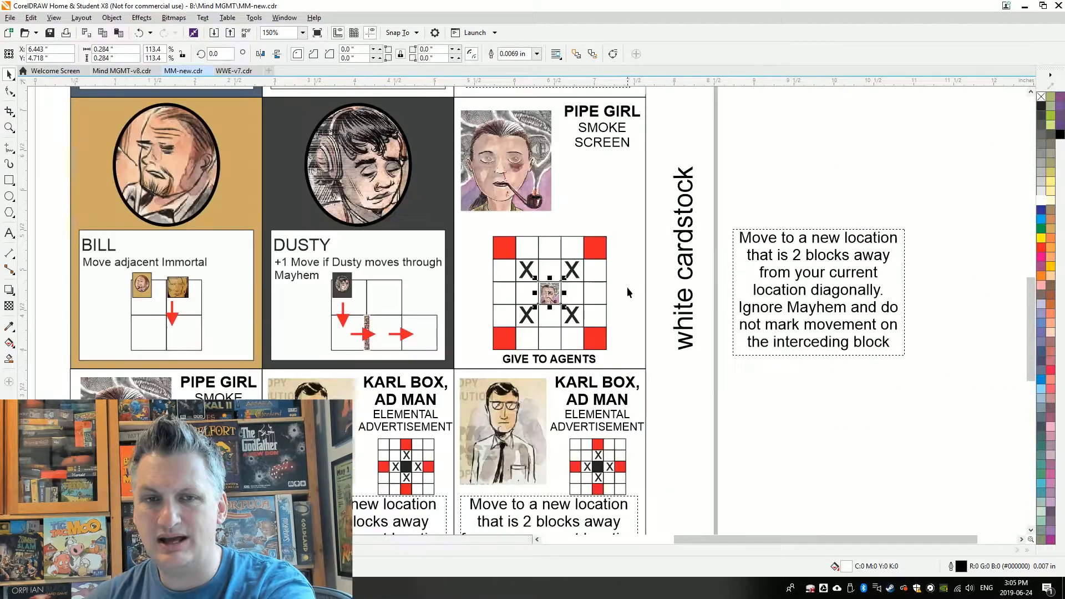
# Draw a curved line from the Pipe Girl portrait toward the upper-left red square of her grid
pyautogui.scroll(1, 589, 247)
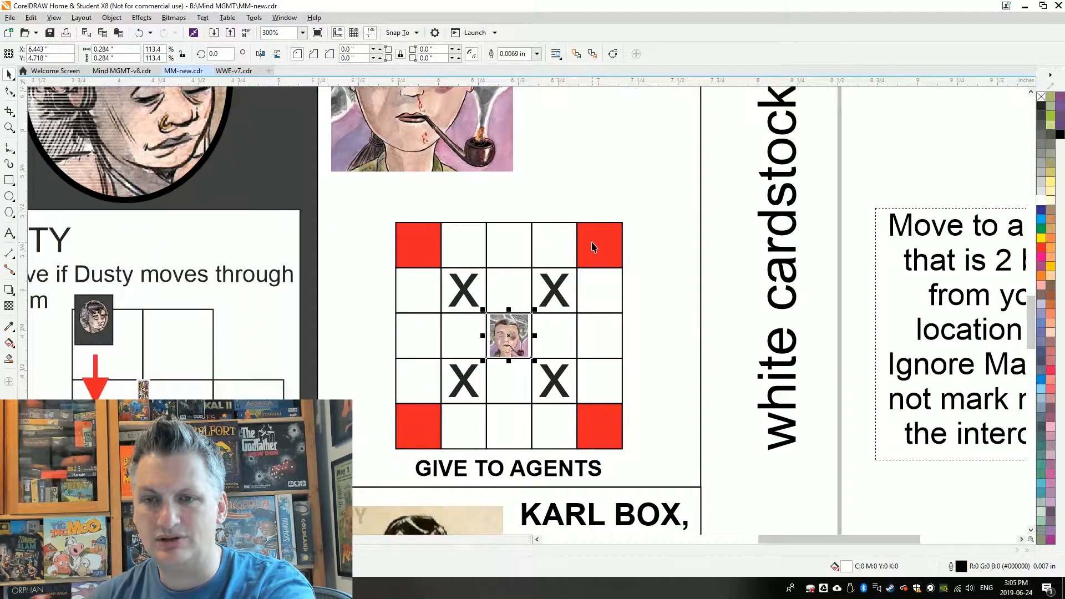
pyautogui.press('F5')
pyautogui.moveTo(501, 303); pyautogui.dragTo(445, 239)
pyautogui.hotkey('ctrl', 'z')
pyautogui.moveTo(500, 307); pyautogui.dragTo(460, 253)
# Give the curved line an arrowhead at the red-square end, a red outline and a 0.016 inch width
pyautogui.click(486, 53)
pyautogui.click(475, 103)
pyautogui.rightClick(1042, 248)
pyautogui.click(363, 53)
pyautogui.click(358, 90)
pyautogui.click(363, 54)
pyautogui.click(341, 106)
pyautogui.press('space')
# Add mirrored copies of the curved arrow so that one leads from the portrait to each of the other three red corners
pyautogui.moveTo(455, 279); pyautogui.dragTo(503, 285)
pyautogui.rightClick(503, 284)
pyautogui.press('Right')
pyautogui.press('Right')
pyautogui.press('Right')
pyautogui.press('Right')
pyautogui.press('Right')
pyautogui.press('Right')
pyautogui.press('Right')
pyautogui.press('Right')
pyautogui.press('Right')
pyautogui.press('Right')
pyautogui.press('Right')
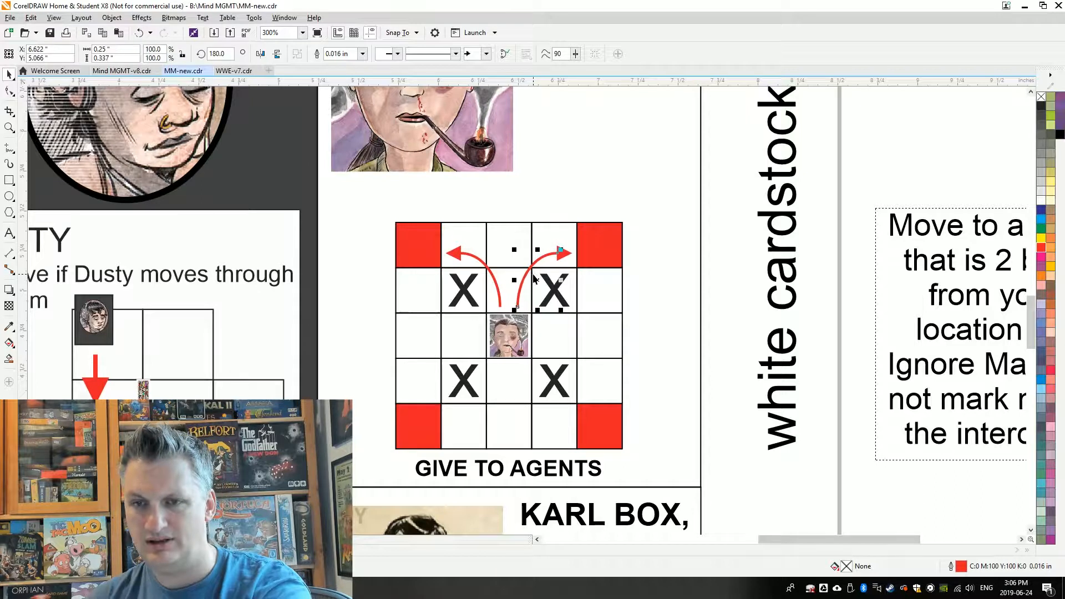
pyautogui.keyDown('shift'); pyautogui.click(498, 287); pyautogui.keyUp('shift')
pyautogui.rightClick(503, 320)
pyautogui.moveTo(510, 250); pyautogui.dragTo(496, 385)
# Delete the four X marks from Pipe Girl's movement grid
pyautogui.click(463, 290)
pyautogui.press('Delete')
pyautogui.click(554, 290)
pyautogui.press('Delete')
pyautogui.click(554, 381)
pyautogui.press('Delete')
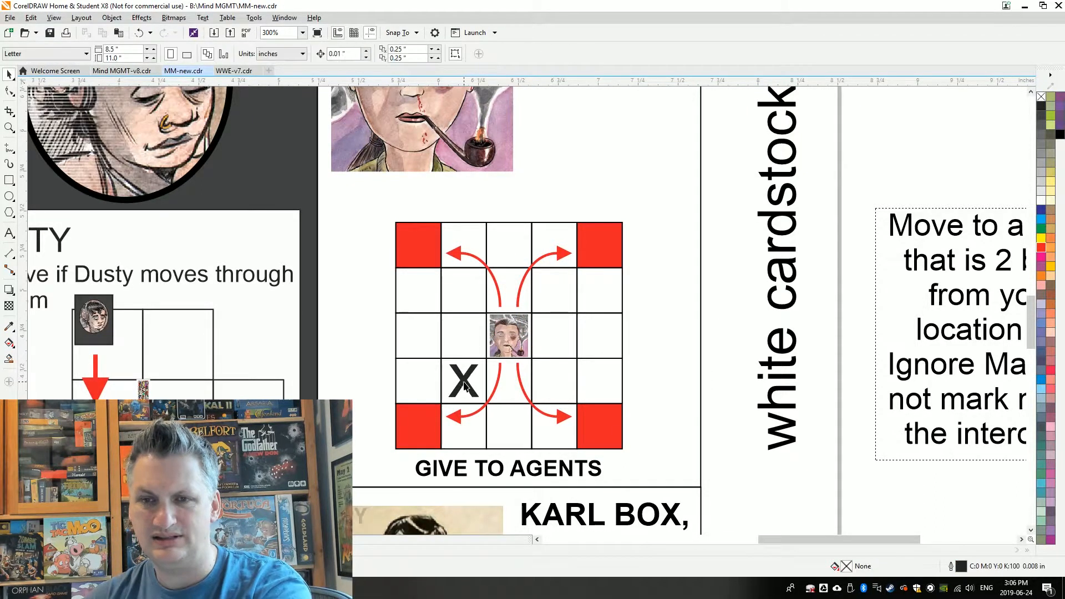
pyautogui.click(464, 381)
pyautogui.press('Delete')
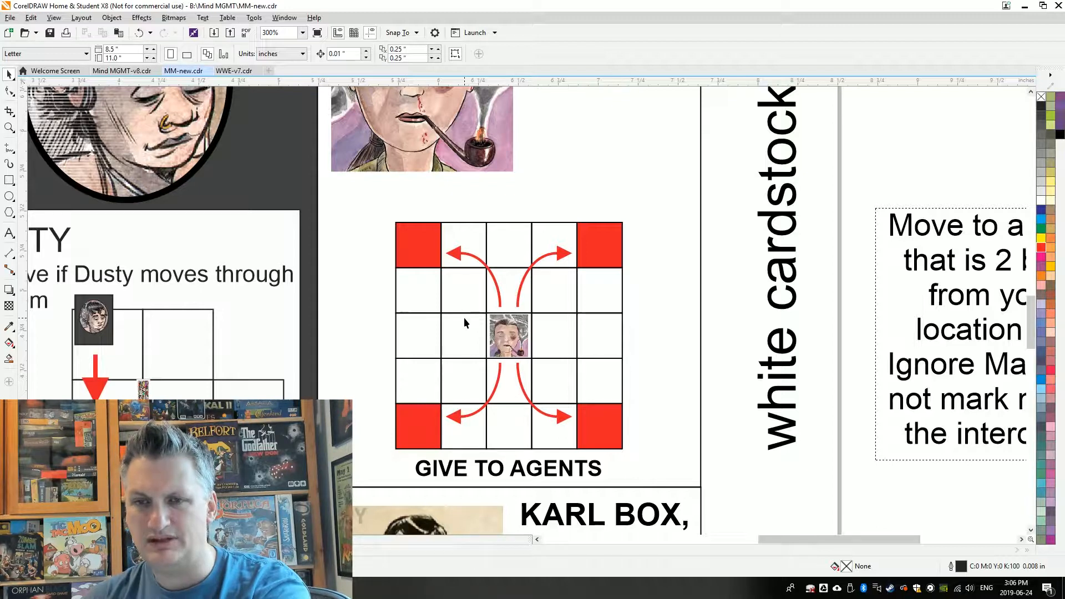
pyautogui.scroll(-2, 464, 318)
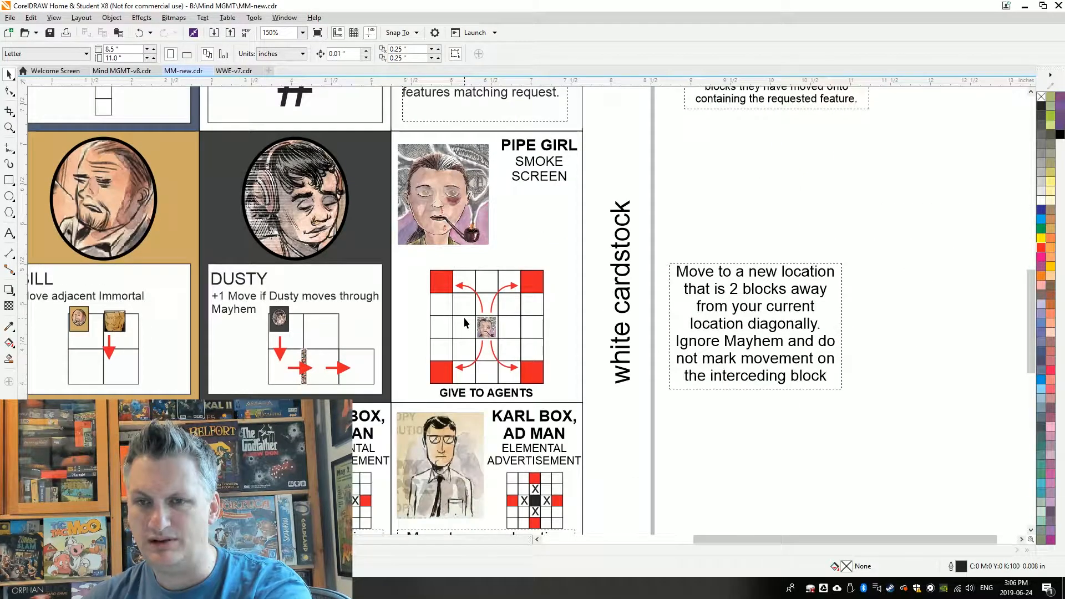
pyautogui.scroll(-2, 464, 321)
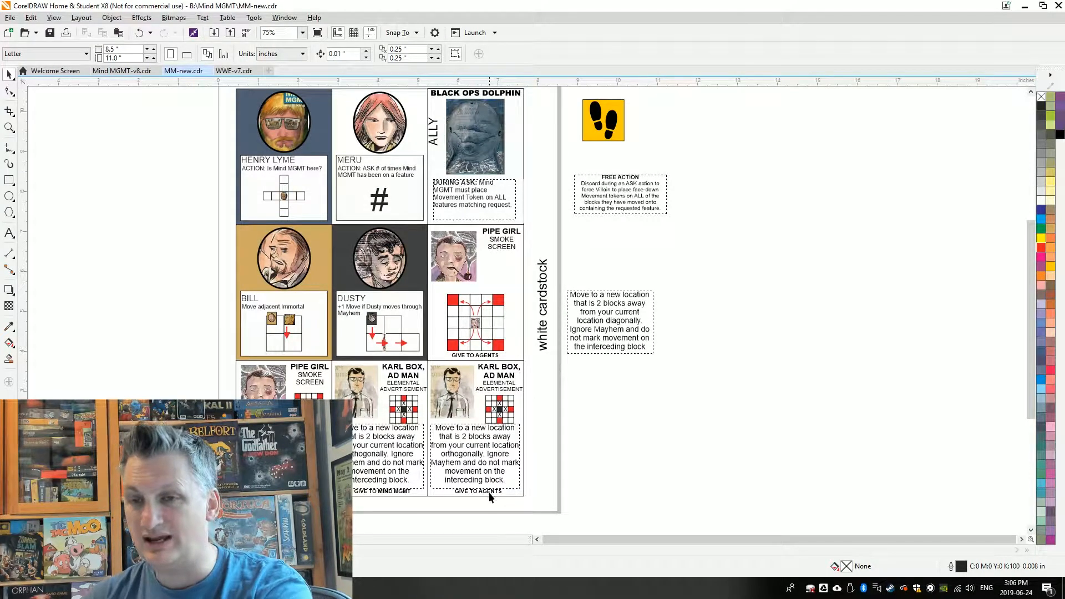
pyautogui.moveTo(457, 456); pyautogui.dragTo(595, 457)
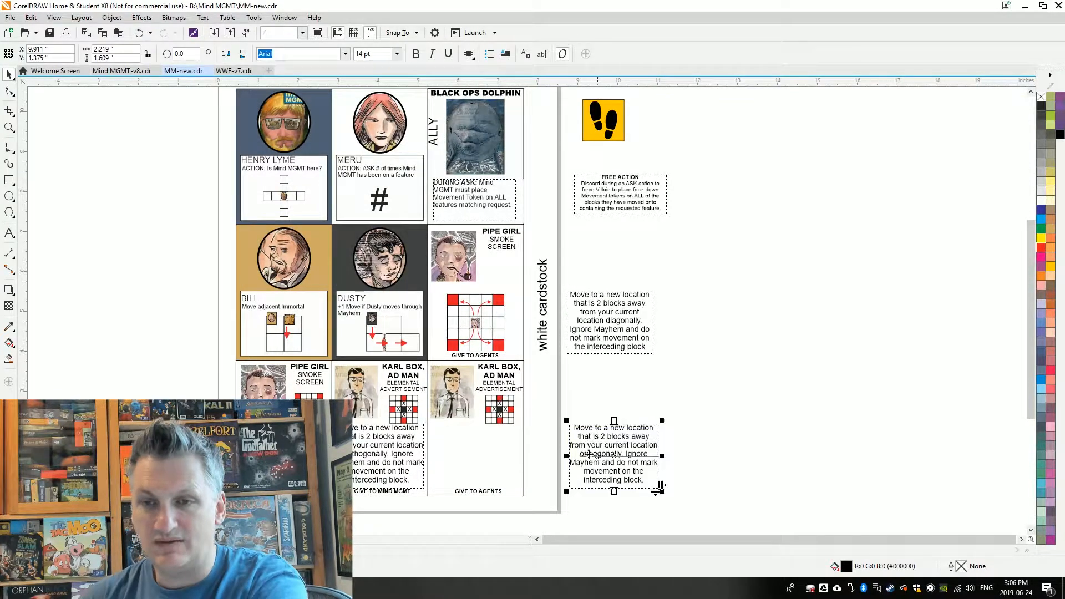
# Copy Pipe Girl's movement diagram onto the Karl Box card and replace its centre portrait with a small copy of Karl Box's
pyautogui.moveTo(477, 323); pyautogui.dragTo(477, 457)
pyautogui.moveTo(452, 392); pyautogui.dragTo(549, 444)
pyautogui.moveTo(572, 417); pyautogui.dragTo(354, 404)
pyautogui.scroll(2, 517, 475)
pyautogui.click(355, 396)
pyautogui.press('Delete')
# Recolour the large Karl Box grid so its corner squares are white and the middle square of each edge is red
pyautogui.moveTo(443, 314); pyautogui.dragTo(443, 404)
pyautogui.hotkey('ctrl', 'z')
pyautogui.keyDown('shift'); pyautogui.click(262, 313); pyautogui.keyUp('shift')
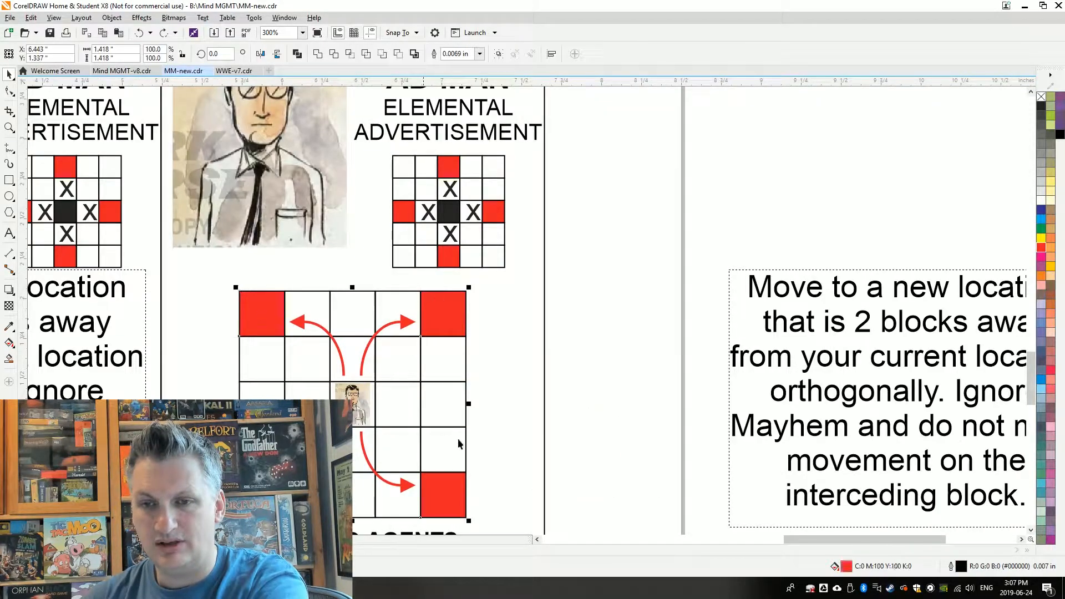
pyautogui.click(1042, 200)
pyautogui.click(353, 314)
pyautogui.click(1041, 248)
# Delete the copied diagonal arrows from the Karl Box grid
pyautogui.click(397, 316)
pyautogui.click(307, 322)
pyautogui.press('Delete')
# Draw a short curve beside the small Karl Box portrait and format it as a thicker red line with an arrowhead
pyautogui.click(10, 148)
pyautogui.hotkey('ctrl', 'z')
pyautogui.moveTo(331, 383)
pyautogui.mouseDown()
pyautogui.moveTo(286, 368)
pyautogui.moveTo(370, 366)
pyautogui.moveTo(358, 418)
pyautogui.moveTo(389, 363)
pyautogui.moveTo(332, 423)
pyautogui.moveTo(382, 489)
pyautogui.moveTo(373, 440)
pyautogui.mouseUp()
pyautogui.click(486, 54)
pyautogui.click(499, 76)
pyautogui.click(362, 54)
pyautogui.click(342, 107)
pyautogui.rightClick(1042, 248)
pyautogui.click(9, 74)
# Copy and turn the short curved arrow around the Karl Box portrait so that copies point toward other red edge squares
pyautogui.click(309, 370)
pyautogui.rightClick(359, 418)
pyautogui.keyDown('shift'); pyautogui.click(312, 360); pyautogui.keyUp('shift')
pyautogui.click(312, 361)
pyautogui.rightClick(332, 423)
pyautogui.click(338, 343)
pyautogui.keyDown('shift'); pyautogui.click(331, 405); pyautogui.keyUp('shift')
pyautogui.hotkey('ctrl', 'z')
pyautogui.hotkey('ctrl', 'z')
pyautogui.hotkey('ctrl', 'z')
pyautogui.hotkey('ctrl', 'z')
pyautogui.hotkey('ctrl', 'shift', 'z')
pyautogui.hotkey('ctrl', 'shift', 'z')
# Make a rotated copy of the upward curved arrow that leads from the Karl Box portrait to the red square on its right
pyautogui.click(389, 360)
pyautogui.rightClick(426, 373)
pyautogui.moveTo(394, 334); pyautogui.dragTo(429, 427)
pyautogui.click(411, 431)
pyautogui.moveTo(400, 439); pyautogui.dragTo(420, 461)
pyautogui.click(403, 445)
pyautogui.rightClick(421, 461)
pyautogui.press('Delete')
pyautogui.click(547, 410)
pyautogui.click(408, 445)
# Fine-tune the position and rotation of the curved arrows so their heads meet the red squares of the Karl Box grid
pyautogui.click(389, 360)
pyautogui.click(449, 347)
pyautogui.click(389, 360)
pyautogui.click(389, 361)
pyautogui.moveTo(394, 334); pyautogui.dragTo(396, 357)
pyautogui.click(408, 445)
pyautogui.click(408, 445)
pyautogui.moveTo(424, 425); pyautogui.dragTo(427, 436)
pyautogui.moveTo(418, 443); pyautogui.dragTo(416, 447)
pyautogui.click(527, 395)
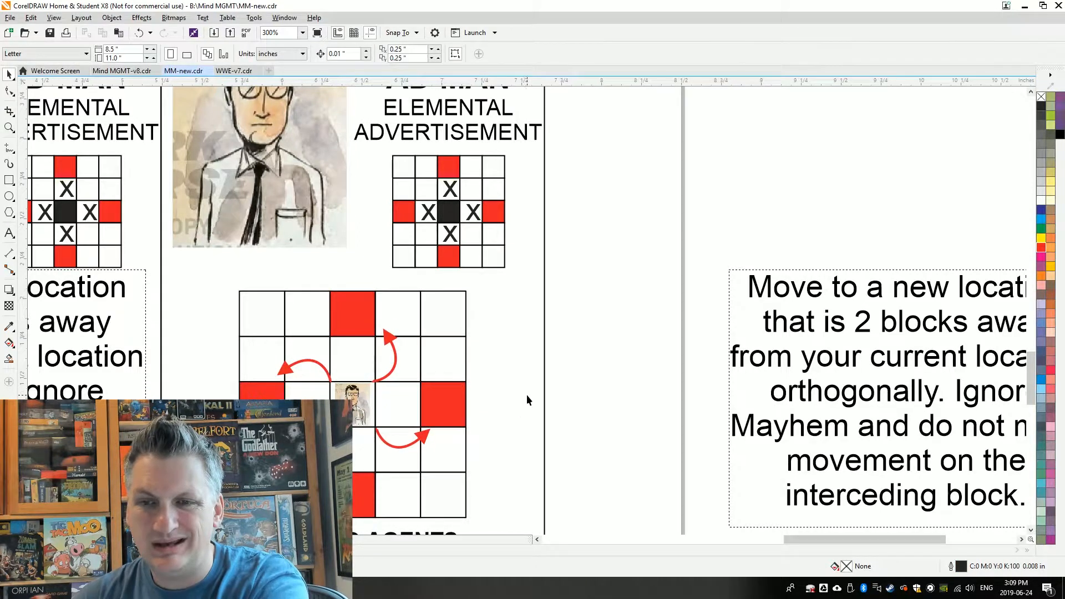
# Delete the old small grid from the GIVE TO AGENTS Karl Box card and the two outdated cards beside it
pyautogui.scroll(-4, 527, 394)
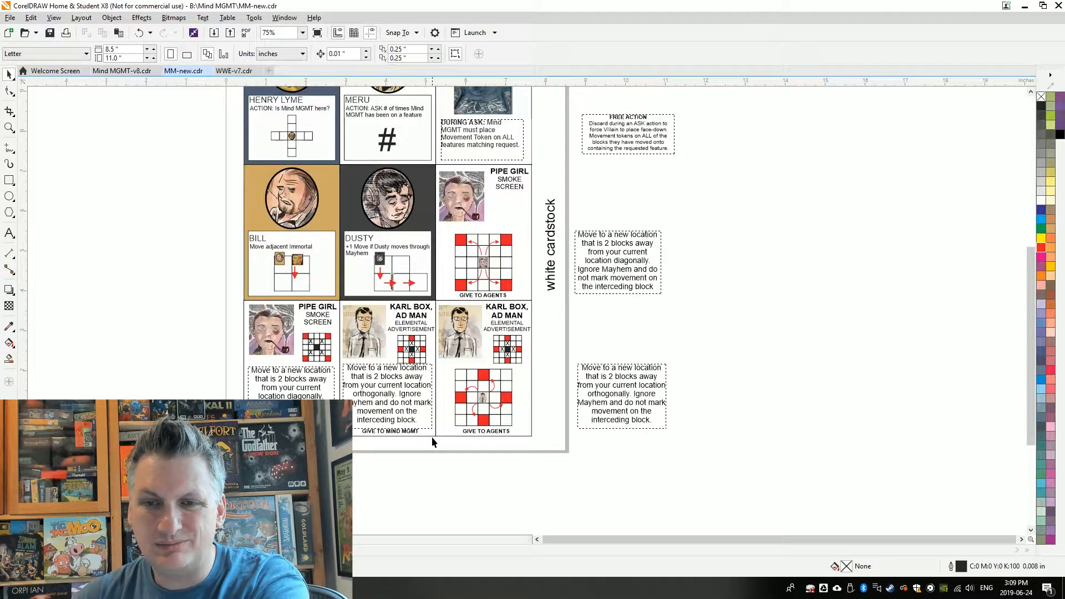
pyautogui.click(511, 341)
pyautogui.press('Delete')
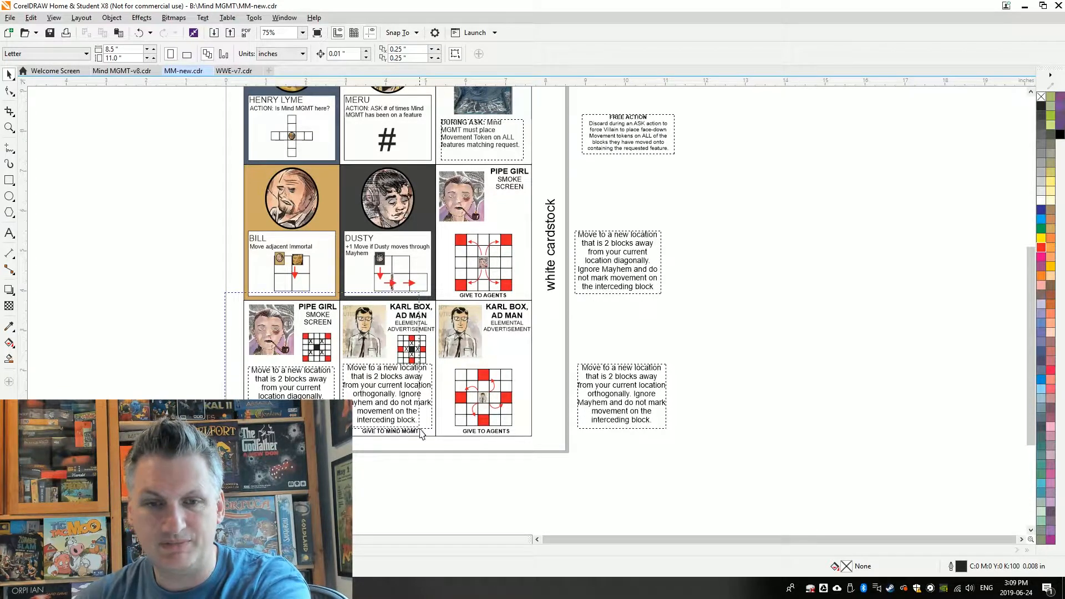
pyautogui.moveTo(444, 451); pyautogui.dragTo(444, 450)
pyautogui.press('Delete')
# Group the finished Karl Box card and place a duplicate in the emptied bottom row
pyautogui.moveTo(537, 441); pyautogui.dragTo(428, 294)
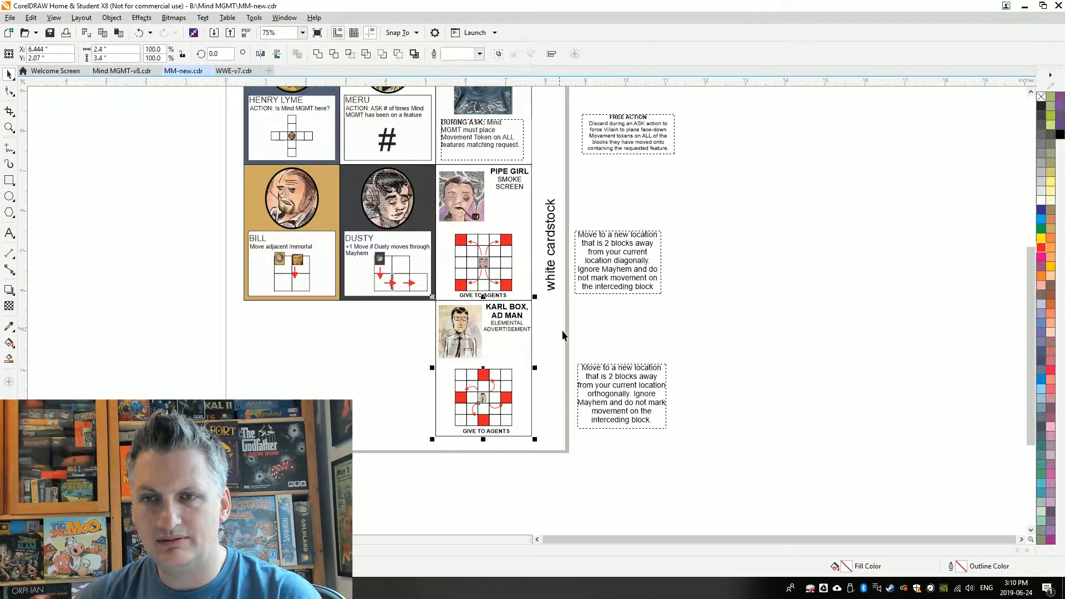
pyautogui.hotkey('ctrl', 'g')
pyautogui.hotkey('ctrl', 'd')
pyautogui.moveTo(119, 333); pyautogui.dragTo(294, 349)
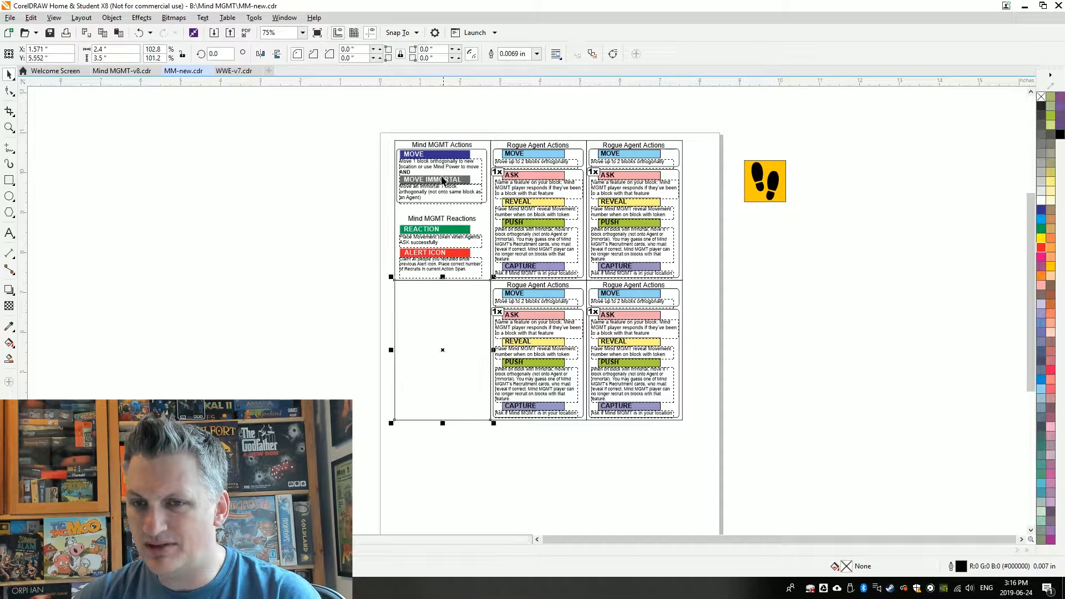
# Place a copy of the blue Mind MGMT MOVE banner across the top of the blank card, about 2.37 inches wide
pyautogui.scroll(1, 413, 152)
pyautogui.keyDown('shift'); pyautogui.click(414, 157); pyautogui.keyUp('shift')
pyautogui.scroll(-1, 453, 147)
pyautogui.scroll(1, 477, 295)
pyautogui.moveTo(481, 152); pyautogui.dragTo(546, 277)
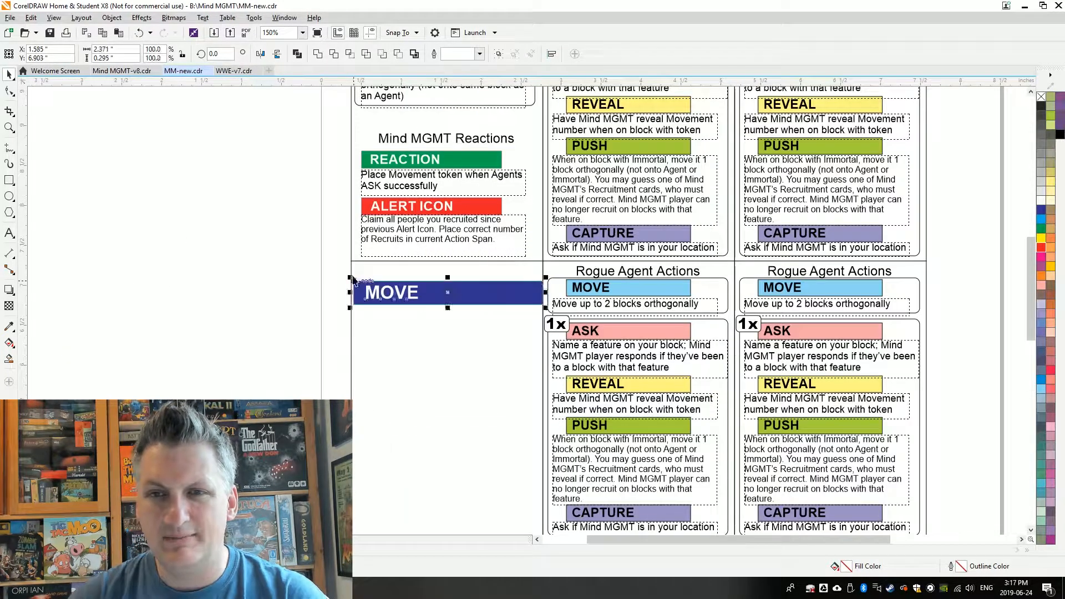
# Make the blue banner fill the blank card's top edge at greater height, and enlarge and centre the MOVE text on it
pyautogui.moveTo(426, 282); pyautogui.dragTo(447, 304)
pyautogui.press('c')
pyautogui.click(430, 274)
pyautogui.moveTo(415, 283); pyautogui.dragTo(359, 300)
pyautogui.press('c')
pyautogui.click(315, 278)
# Move the "Move 1 block orthogonally" description off the Mind MGMT Actions card onto the empty area beside the page
pyautogui.scroll(-1, 390, 287)
pyautogui.moveTo(407, 160); pyautogui.dragTo(184, 234)
pyautogui.scroll(1, 413, 312)
# Build a grid of squares three wide and two high below the new MOVE banner
pyautogui.click(9, 180)
pyautogui.moveTo(348, 302); pyautogui.dragTo(390, 344)
pyautogui.moveTo(348, 301); pyautogui.dragTo(391, 302)
pyautogui.moveTo(391, 302)
pyautogui.mouseDown()
pyautogui.moveTo(434, 302)
pyautogui.moveTo(391, 344)
pyautogui.mouseUp()
pyautogui.click(389, 300)
# Draw a small black square centred in the grid's upper middle cell
pyautogui.click(11, 184)
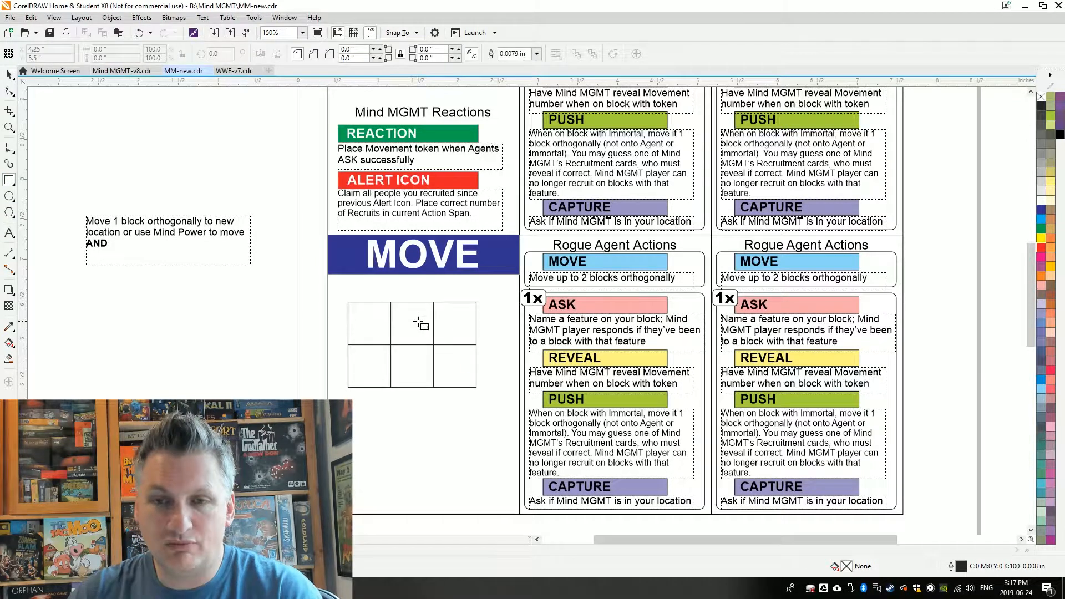
pyautogui.click(1061, 137)
pyautogui.keyDown('shift'); pyautogui.click(420, 337); pyautogui.keyUp('shift')
pyautogui.press('c')
# Add the text "MM" on the black square in white bold Arial
pyautogui.scroll(3, 416, 319)
pyautogui.click(360, 302)
pyautogui.click(351, 367)
pyautogui.write('MM')
pyautogui.click(1041, 200)
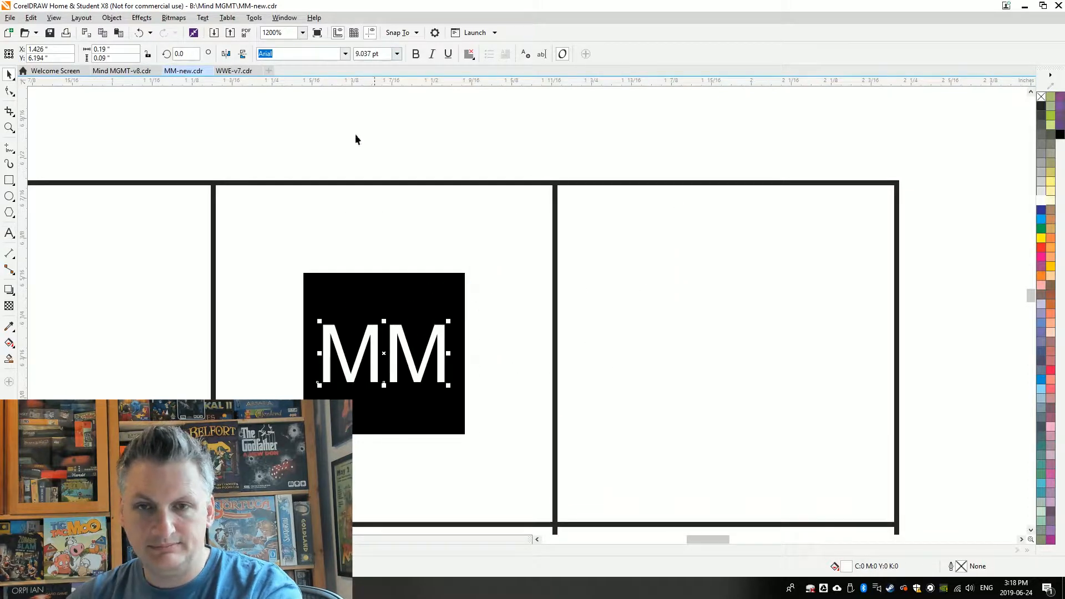
pyautogui.click(345, 54)
pyautogui.click(416, 54)
pyautogui.keyDown('shift'); pyautogui.click(452, 294); pyautogui.keyUp('shift')
# Draw a straight horizontal line from beside the MM square into the upper-left grid cell
pyautogui.scroll(-3, 528, 266)
pyautogui.click(421, 252)
pyautogui.click(8, 148)
pyautogui.click(12, 257)
pyautogui.moveTo(11, 238)
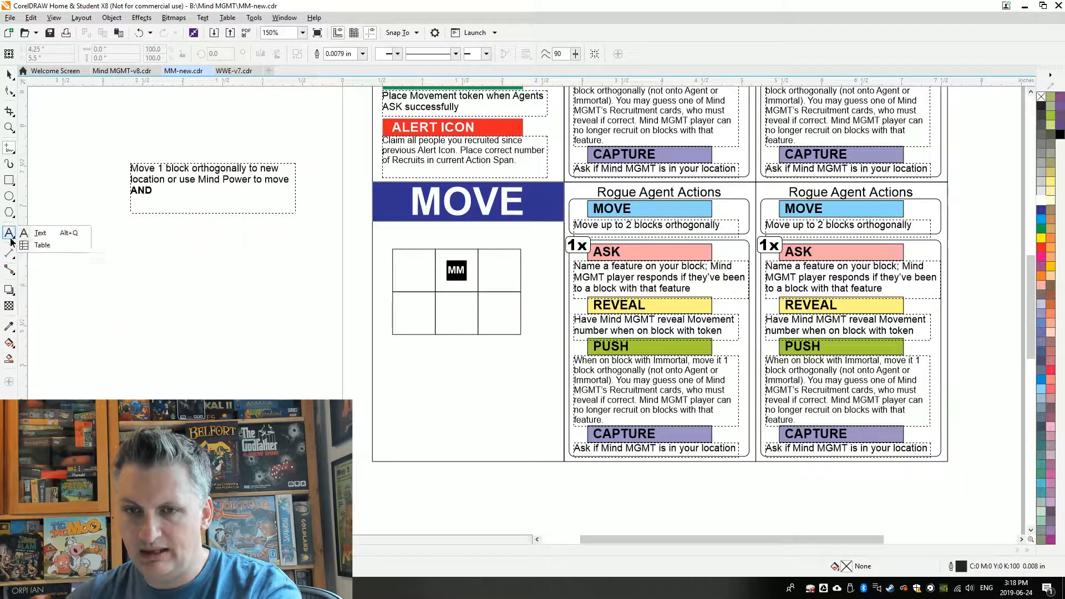
pyautogui.click(41, 149)
pyautogui.click(435, 271)
pyautogui.click(407, 270)
# Format the line as a 0.016 inch red arrow and place copies pointing into the right and lower cells
pyautogui.click(487, 53)
pyautogui.rightClick(1042, 247)
pyautogui.click(363, 54)
pyautogui.scroll(1, 479, 269)
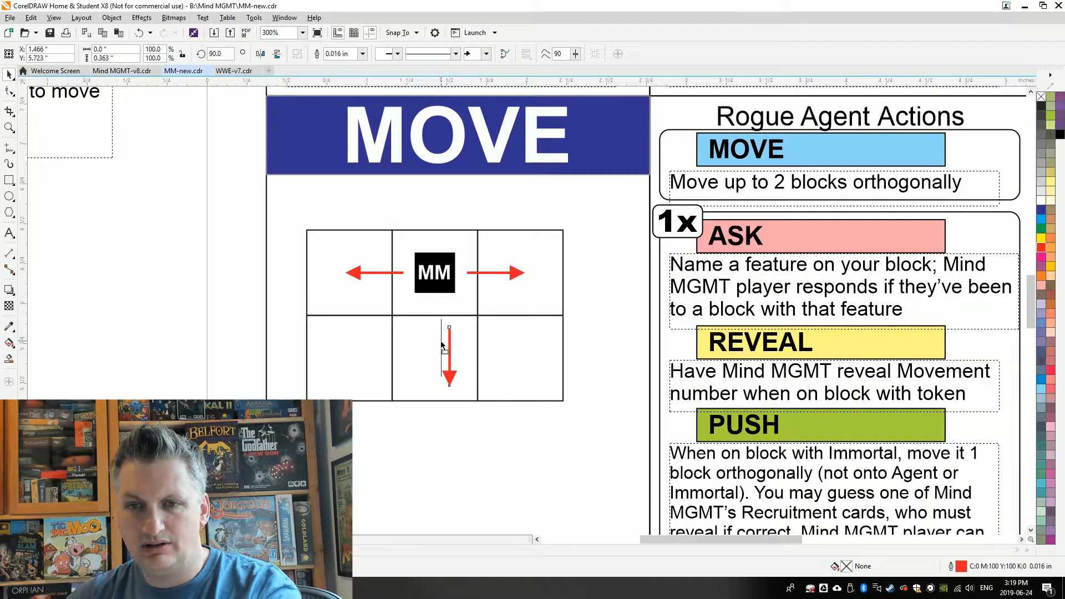
# Copy the red MIND POWER tile from the game component sheet and paste it into the MM-new document
pyautogui.scroll(-3, 443, 345)
pyautogui.click(409, 345)
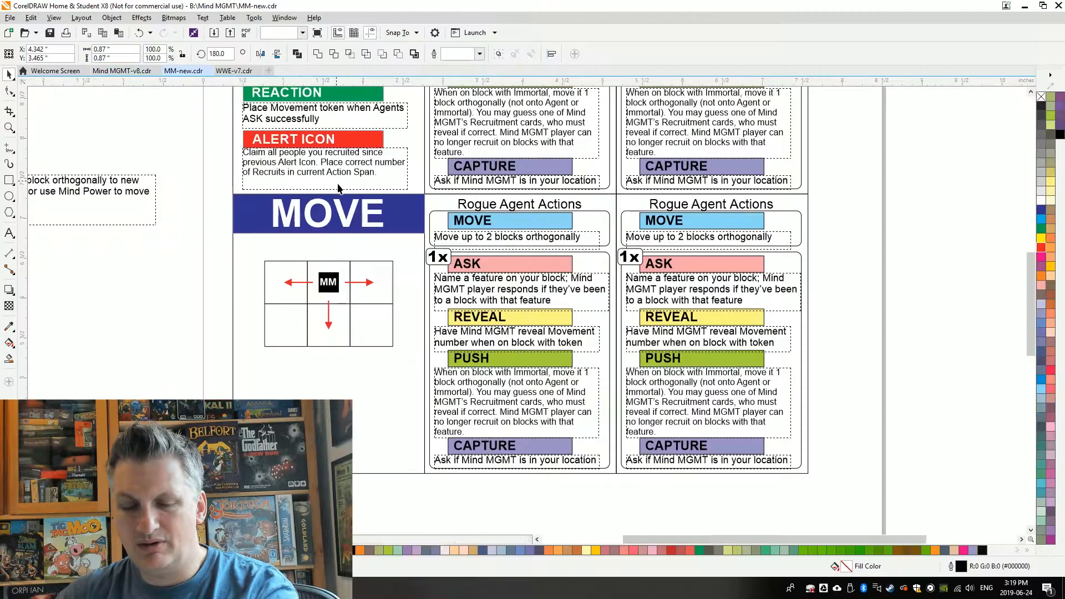
pyautogui.hotkey('ctrl', 'v')
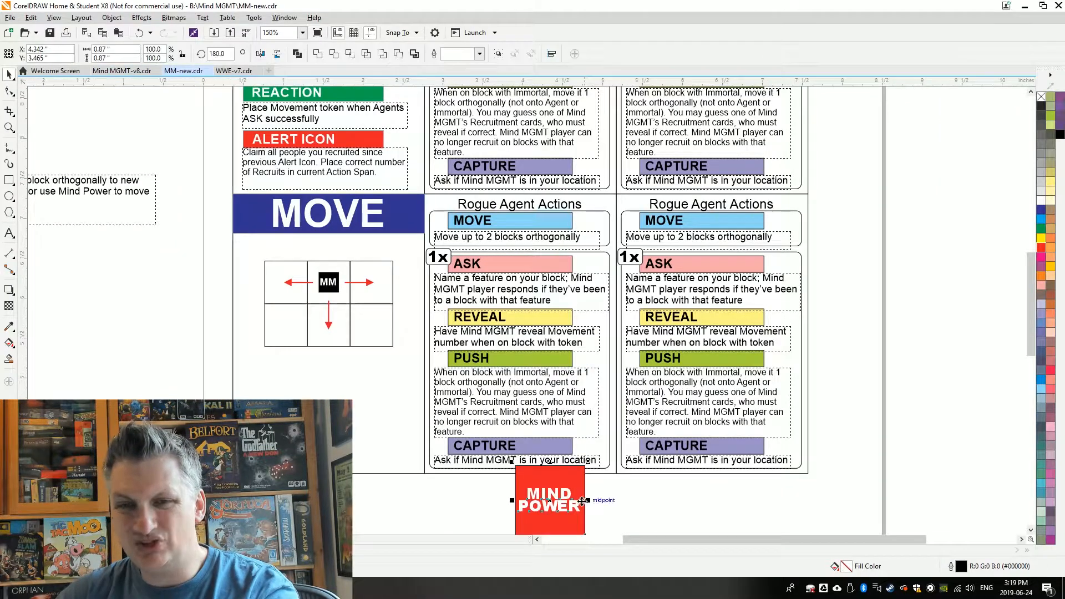
# Scale down the MIND POWER tile, place it under the MOVE card's grid, and add the centred text "OR USE" above it
pyautogui.moveTo(445, 472); pyautogui.dragTo(340, 434)
pyautogui.moveTo(370, 384); pyautogui.dragTo(363, 385)
pyautogui.press('F8')
pyautogui.click(309, 381)
pyautogui.write('OR USE')
pyautogui.hotkey('ctrl', 'space')
pyautogui.moveTo(412, 360); pyautogui.dragTo(328, 374)
pyautogui.click(257, 381)
# Duplicate the MOVE card directly below the original and place a copy of the small MOVE IMMORTAL label beside it
pyautogui.scroll(-1, 193, 352)
pyautogui.moveTo(208, 267); pyautogui.dragTo(314, 420)
pyautogui.hotkey('ctrl', 'd')
pyautogui.click(250, 171)
pyautogui.moveTo(193, 164); pyautogui.dragTo(302, 181)
pyautogui.moveTo(253, 173); pyautogui.dragTo(180, 417)
# Fill the lower card's header bar with 70% black and remove its outline
pyautogui.scroll(3, 215, 431)
pyautogui.click(185, 331)
pyautogui.click(288, 327)
pyautogui.click(1042, 143)
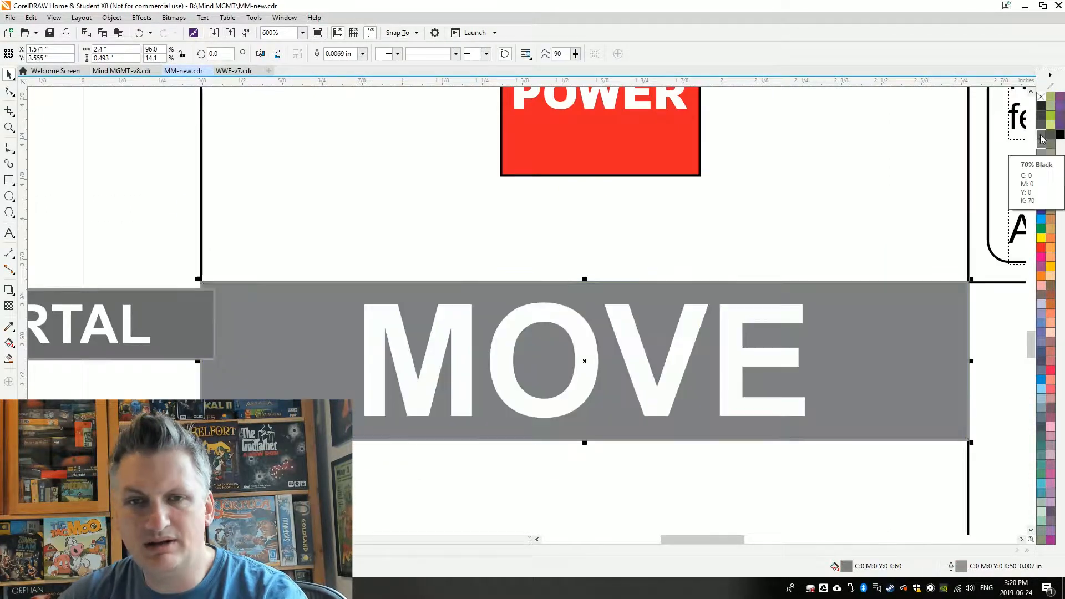
pyautogui.click(1041, 134)
pyautogui.click(373, 314)
pyautogui.rightClick(1042, 96)
# Retitle the grey header "MOVE IMMORTAL", fit and centre the title within the bar, and delete the small reference label beside it
pyautogui.scroll(-1, 381, 349)
pyautogui.doubleClick(589, 363)
pyautogui.write('IMMORTAL')
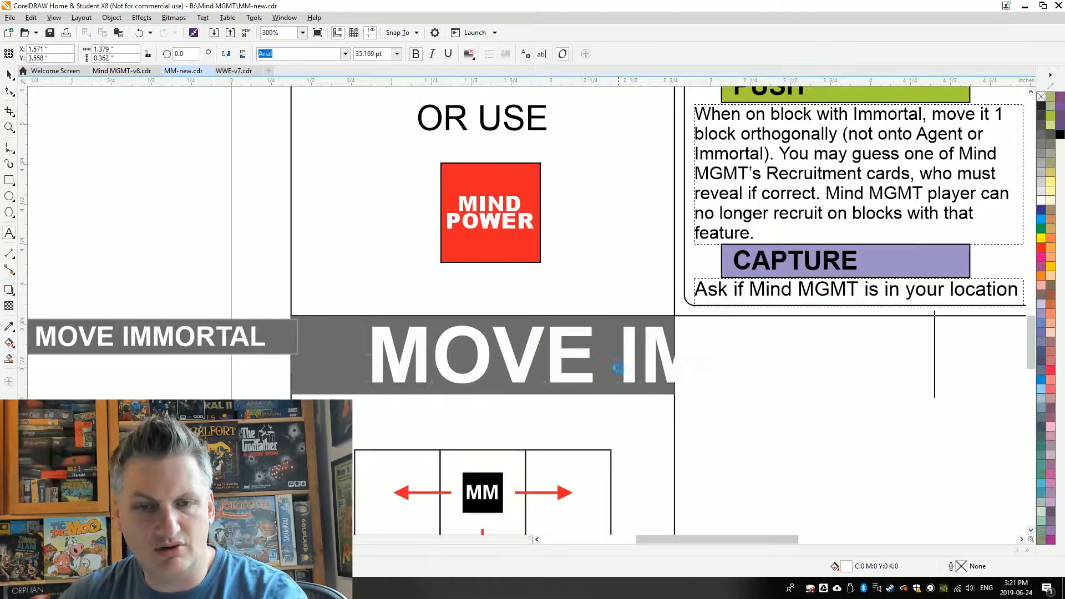
pyautogui.hotkey('ctrl', 'space')
pyautogui.moveTo(689, 356); pyautogui.dragTo(620, 355)
pyautogui.moveTo(953, 387); pyautogui.dragTo(660, 358)
pyautogui.keyDown('shift'); pyautogui.click(638, 386); pyautogui.keyUp('shift')
pyautogui.press('c')
pyautogui.press('e')
pyautogui.click(272, 349)
pyautogui.press('Delete')
# Copy the Immortal face image from page 1 and place it in the MOVE IMMORTAL grid instead of the MM square
pyautogui.click(367, 355)
pyautogui.scroll(-2, 265, 376)
pyautogui.click(206, 331)
pyautogui.click(125, 539)
pyautogui.click(326, 315)
pyautogui.hotkey('ctrl', 'c')
pyautogui.click(155, 539)
pyautogui.hotkey('ctrl', 'v')
pyautogui.click(316, 407)
pyautogui.scroll(2, 319, 424)
# Add red arrows rotated 45 degrees from the Immortal image into the lower-left and lower-right grid cells
pyautogui.click(307, 436)
pyautogui.scroll(-2, 306, 290)
pyautogui.scroll(2, 409, 339)
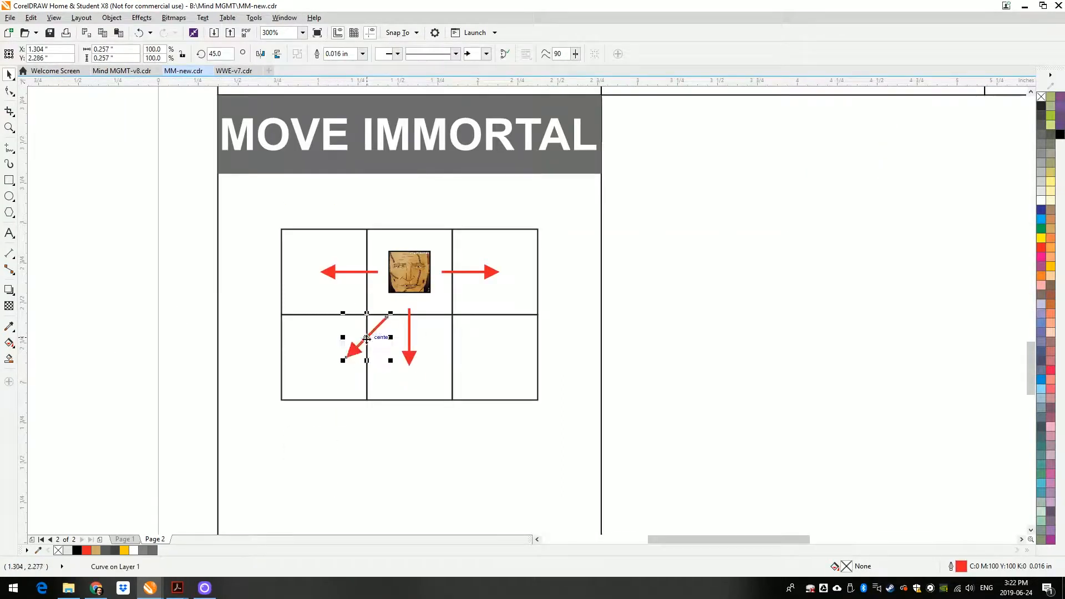
pyautogui.moveTo(332, 325); pyautogui.dragTo(424, 326)
pyautogui.moveTo(409, 336); pyautogui.dragTo(474, 337)
pyautogui.click(637, 317)
# Extend the MOVE IMMORTAL diagram to a three-by-three grid with arrows pointing upward and diagonally upward
pyautogui.scroll(-1, 198, 317)
pyautogui.moveTo(191, 259); pyautogui.dragTo(390, 383)
pyautogui.moveTo(261, 299); pyautogui.dragTo(261, 341)
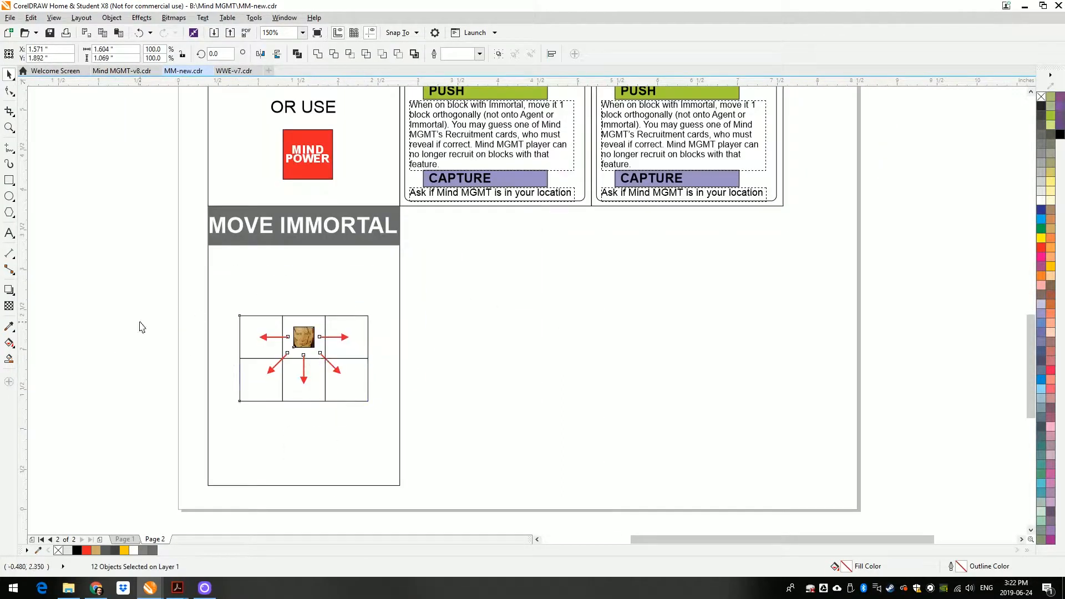
pyautogui.moveTo(307, 303); pyautogui.dragTo(307, 312)
# Move the "OR USE" text and MIND POWER tile down in the MOVE card
pyautogui.scroll(-2, 307, 311)
pyautogui.scroll(2, 316, 236)
pyautogui.click(275, 331)
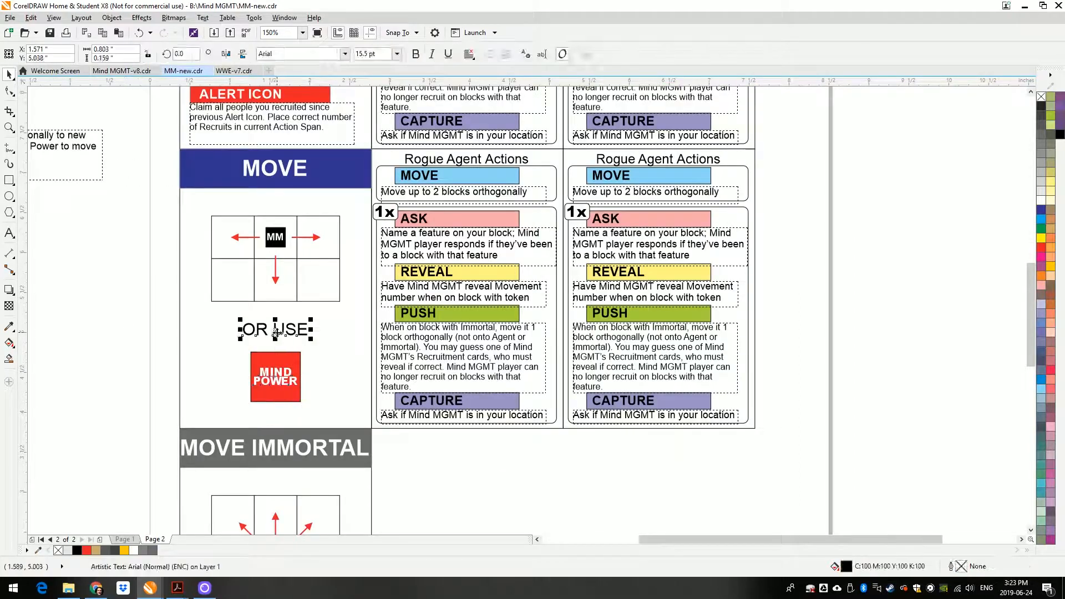
pyautogui.moveTo(276, 382); pyautogui.dragTo(276, 396)
# Extend the MOVE card's grid to three rows with the MM square in the centre and an added upward red arrow
pyautogui.moveTo(280, 278); pyautogui.dragTo(281, 317)
pyautogui.click(234, 254)
pyautogui.keyDown('shift'); pyautogui.click(277, 255); pyautogui.keyUp('shift')
pyautogui.keyDown('shift'); pyautogui.click(316, 255); pyautogui.keyUp('shift')
pyautogui.moveTo(317, 255); pyautogui.dragTo(316, 212)
pyautogui.click(275, 308)
pyautogui.moveTo(275, 325); pyautogui.dragTo(276, 264)
pyautogui.moveTo(276, 278); pyautogui.dragTo(276, 242)
pyautogui.scroll(-1, 287, 281)
pyautogui.click(169, 317)
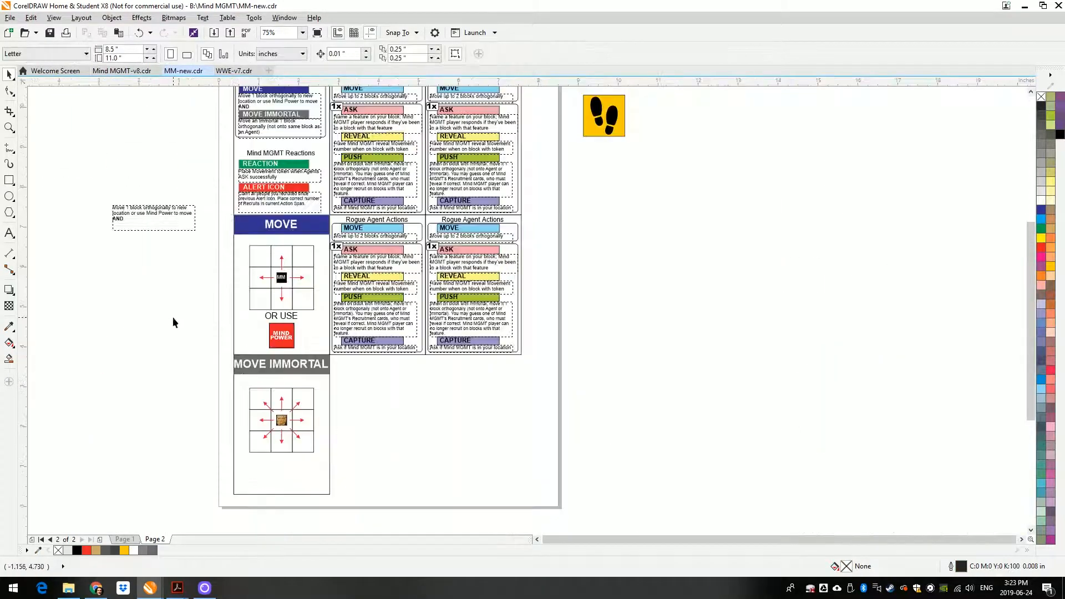
# Copy the MOVE IMMORTAL card frame and header twice to its right, filling one header green and the other red
pyautogui.moveTo(225, 423); pyautogui.dragTo(449, 422)
pyautogui.press('Delete')
pyautogui.click(352, 372)
pyautogui.click(1042, 228)
pyautogui.click(448, 371)
pyautogui.click(1041, 247)
# Title the green header "REACTION" and the red header "ALERT ICON", centring each title on its bar
pyautogui.doubleClick(361, 361)
pyautogui.write('ALERT ICON')
pyautogui.click(9, 74)
pyautogui.scroll(1, 371, 366)
pyautogui.press('c')
pyautogui.click(356, 359)
pyautogui.keyDown('shift'); pyautogui.click(424, 359); pyautogui.keyUp('shift')
pyautogui.press('c')
pyautogui.scroll(-1, 404, 430)
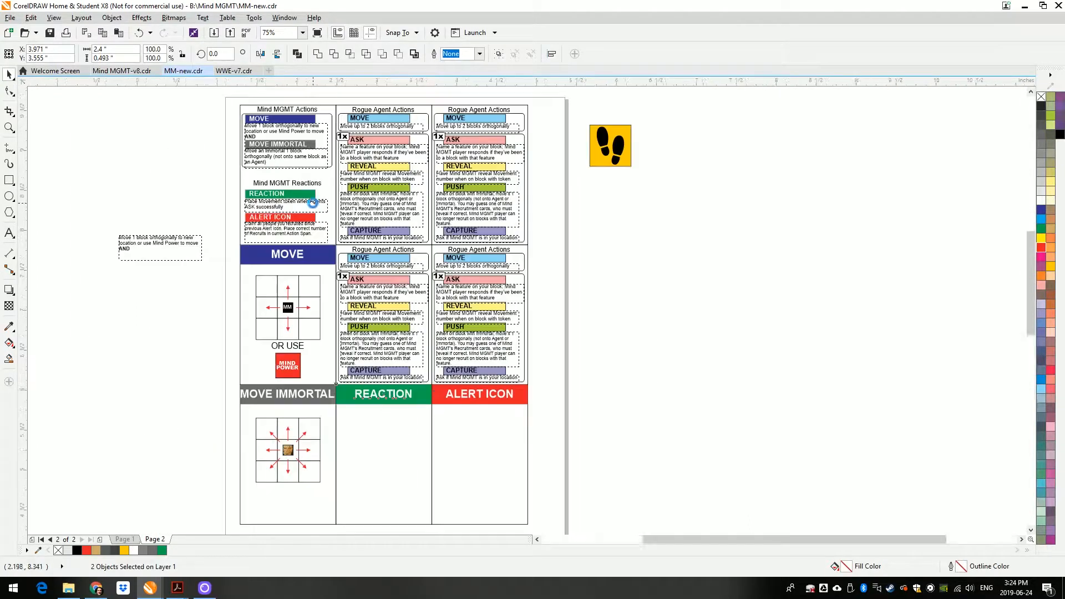
# Place a three-by-three grid in the REACTION card and set one left and one down red arrow aside beside the page
pyautogui.click(385, 458)
pyautogui.press('Delete')
pyautogui.moveTo(300, 326); pyautogui.dragTo(597, 428)
pyautogui.moveTo(385, 475); pyautogui.dragTo(609, 466)
# Put a scaled-down copy of the footprints tile in the REACTION grid and remove the inner grid lines to leave one block
pyautogui.moveTo(634, 122); pyautogui.dragTo(614, 142)
pyautogui.moveTo(605, 156); pyautogui.dragTo(368, 461)
pyautogui.scroll(1, 368, 461)
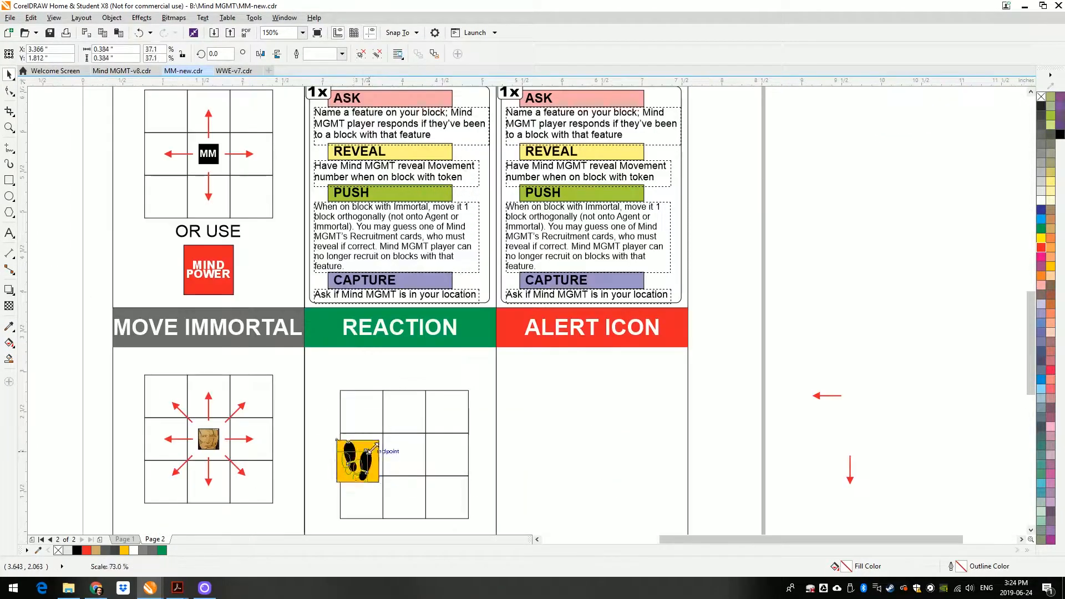
pyautogui.scroll(-1, 510, 390)
pyautogui.press('Delete')
pyautogui.moveTo(451, 435)
pyautogui.mouseDown()
pyautogui.moveTo(494, 475)
pyautogui.moveTo(458, 429)
pyautogui.mouseUp()
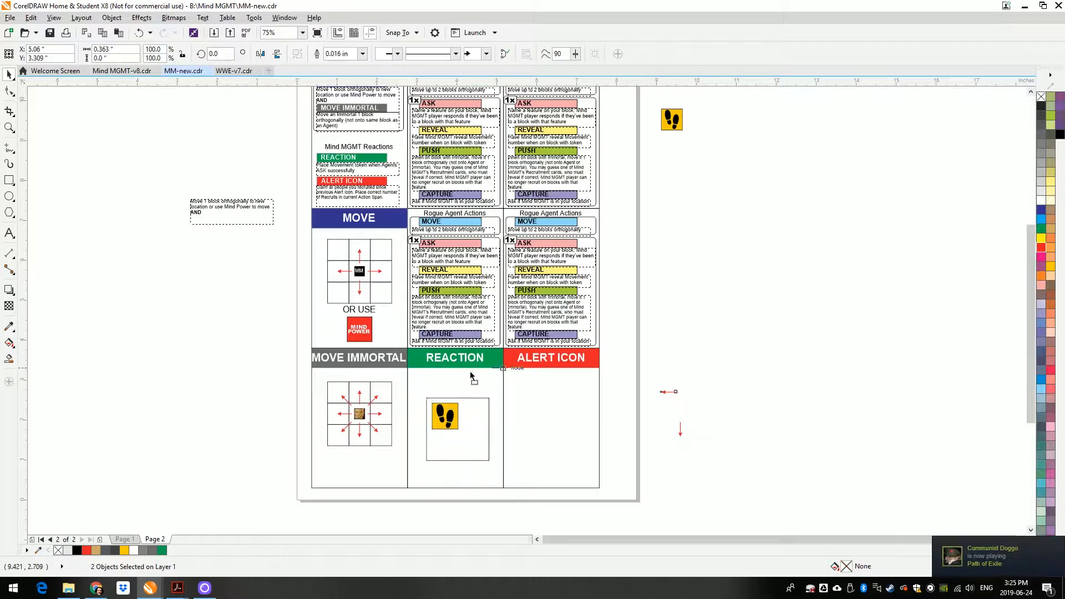
# Copy the spare red arrow into the REACTION card, rotate it to point at the footprints tile, and group the diagram
pyautogui.moveTo(668, 390); pyautogui.dragTo(430, 394)
pyautogui.scroll(3, 444, 388)
pyautogui.moveTo(306, 378); pyautogui.dragTo(277, 328)
pyautogui.moveTo(326, 408); pyautogui.dragTo(307, 425)
pyautogui.scroll(-2, 372, 248)
pyautogui.moveTo(498, 449); pyautogui.dragTo(328, 262)
pyautogui.hotkey('ctrl', 'g')
# Place a red octagon below the ALERT ICON header
pyautogui.click(530, 414)
pyautogui.scroll(-1, 532, 414)
pyautogui.moveTo(567, 325); pyautogui.dragTo(568, 355)
pyautogui.scroll(2, 361, 100)
pyautogui.scroll(-2, 193, 183)
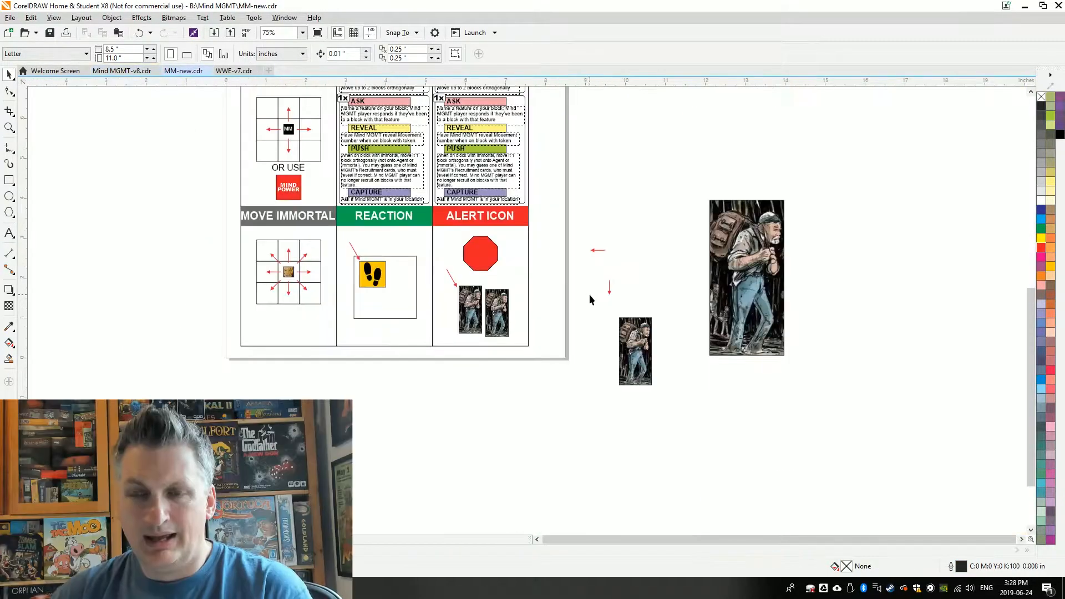
pyautogui.scroll(3, 555, 300)
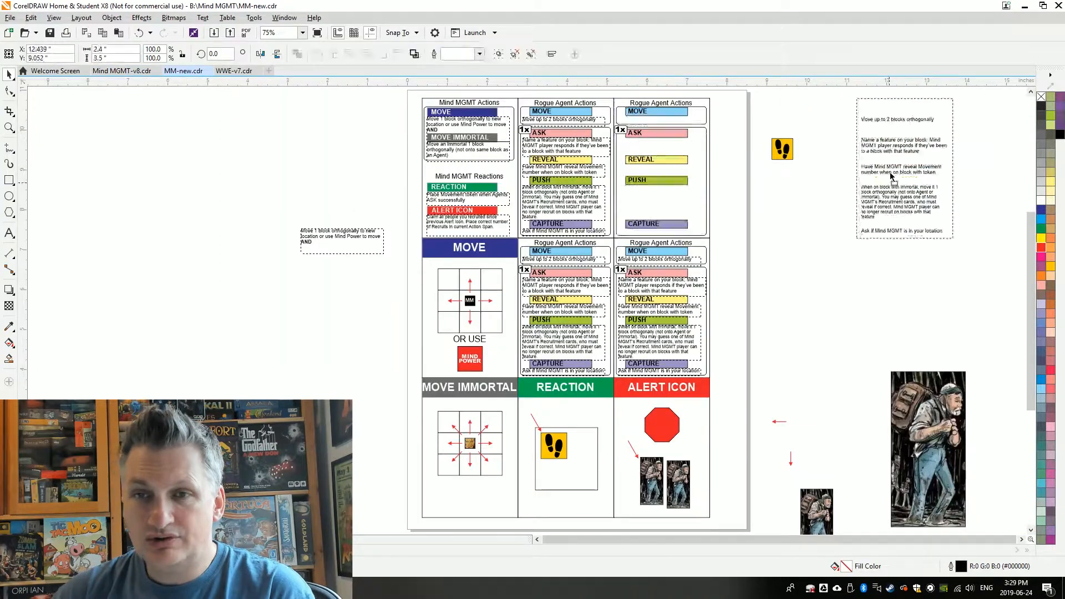
# Clear the copied cards from the new page and start a Rogue Agent card with a light blue MOVE header
pyautogui.press('Delete')
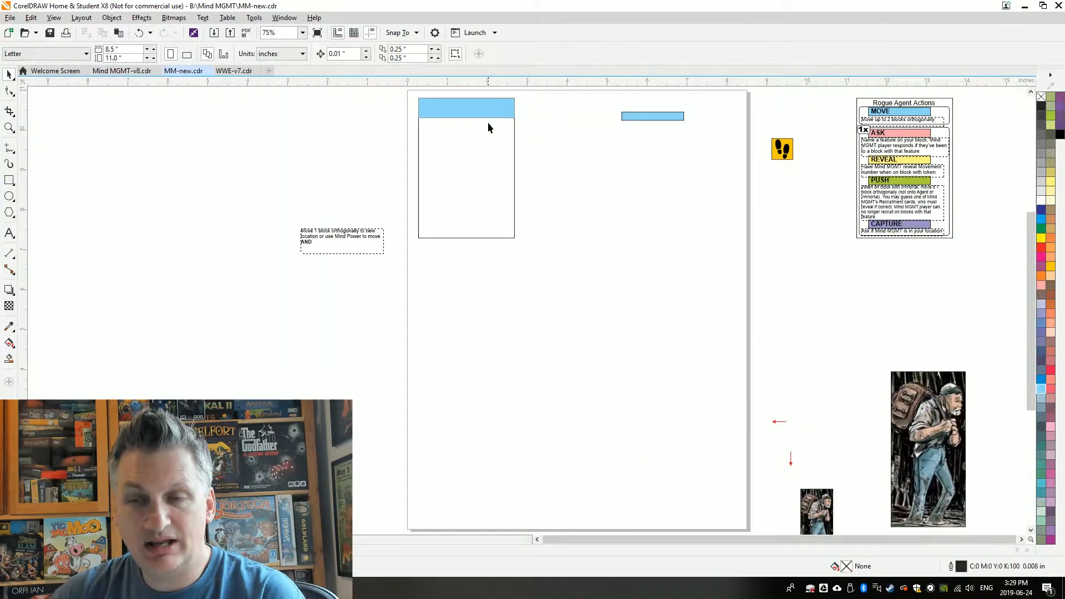
pyautogui.moveTo(487, 122); pyautogui.dragTo(439, 95)
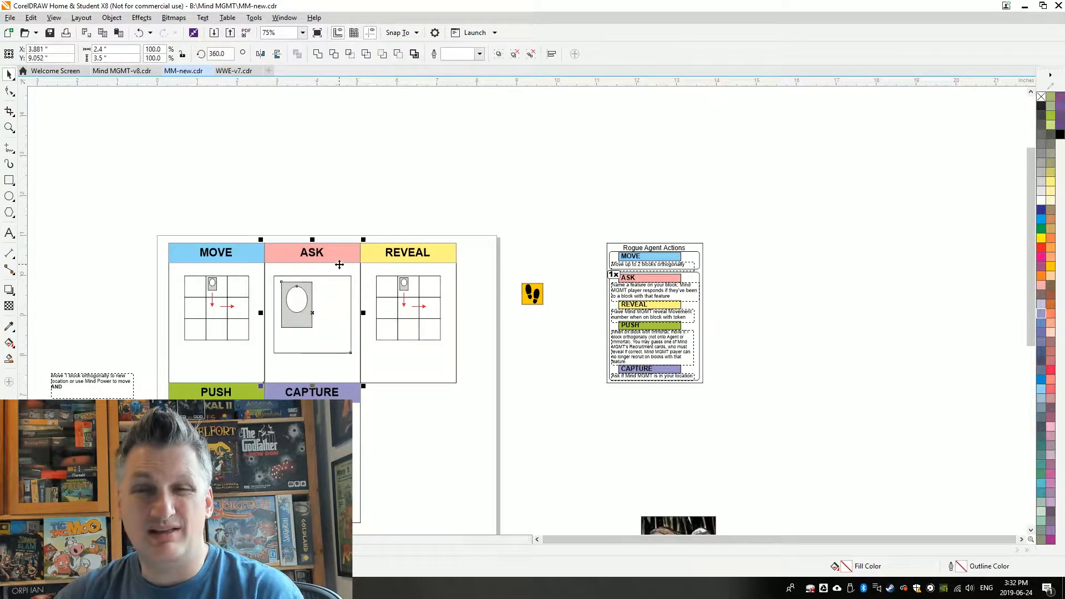
# Rework the ASK diagram into one block with a large agent and two areas, filling the areas light orange and dusty red
pyautogui.moveTo(296, 322); pyautogui.dragTo(288, 308)
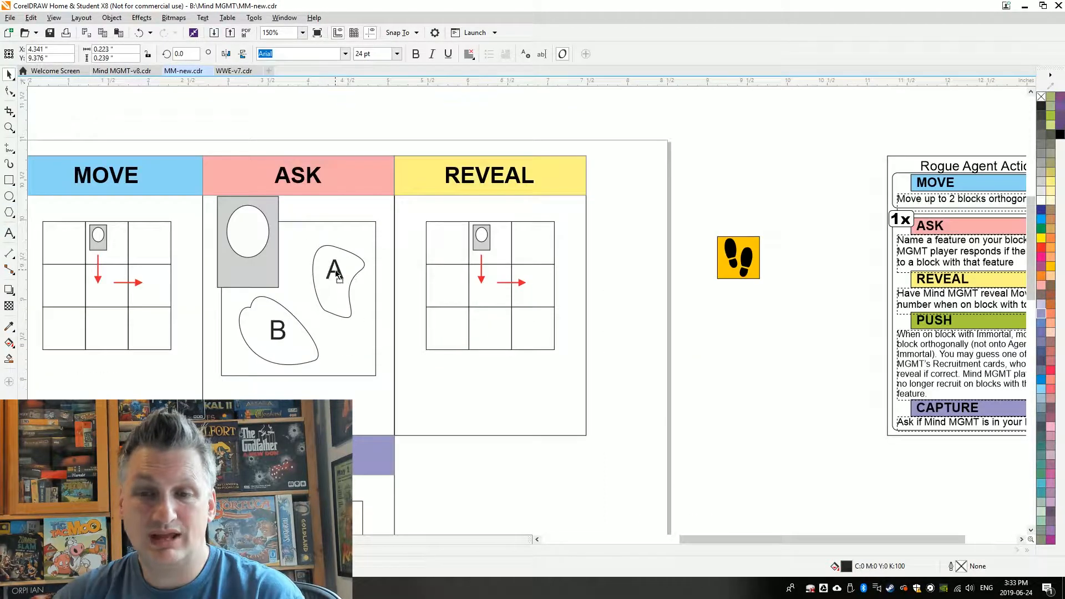
pyautogui.click(1057, 357)
pyautogui.click(1057, 357)
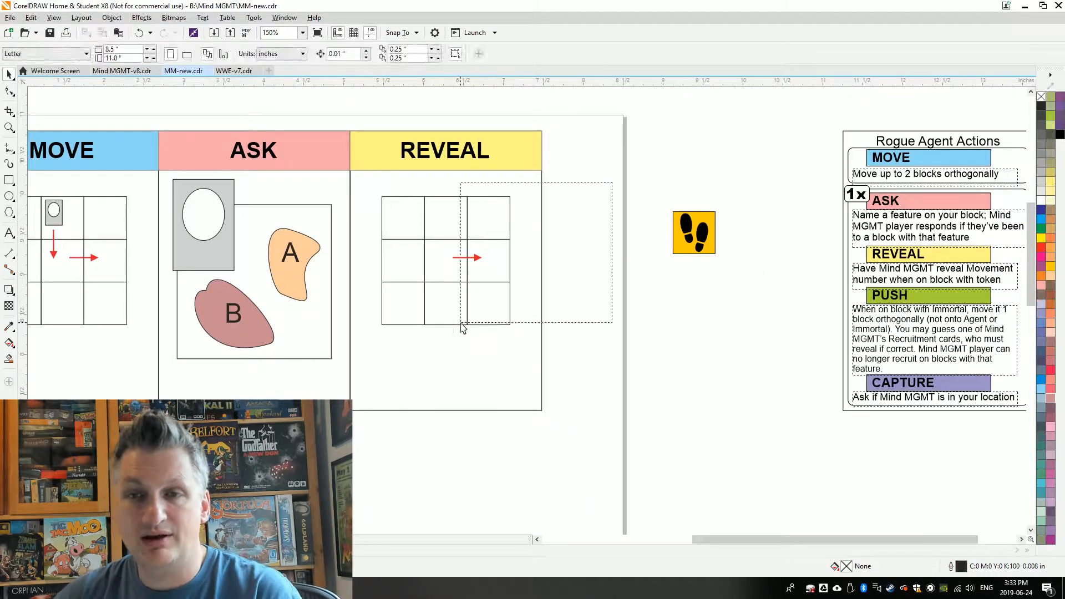
# Replace the REVEAL grid with a block holding a footprints tile and a number 5 token, and angle the red arrows beside them
pyautogui.press('Delete')
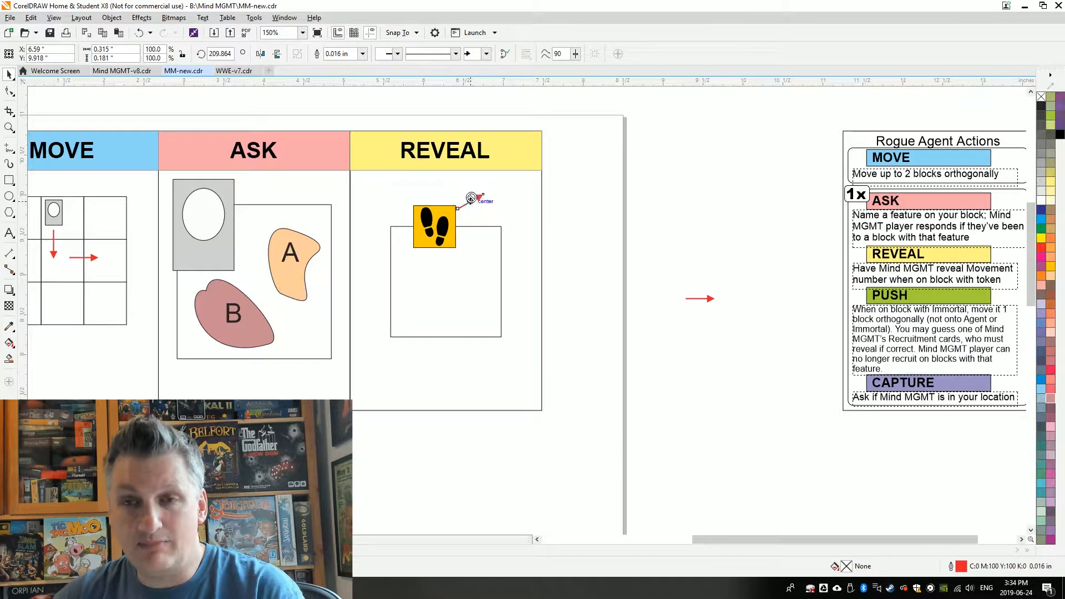
pyautogui.click(369, 224)
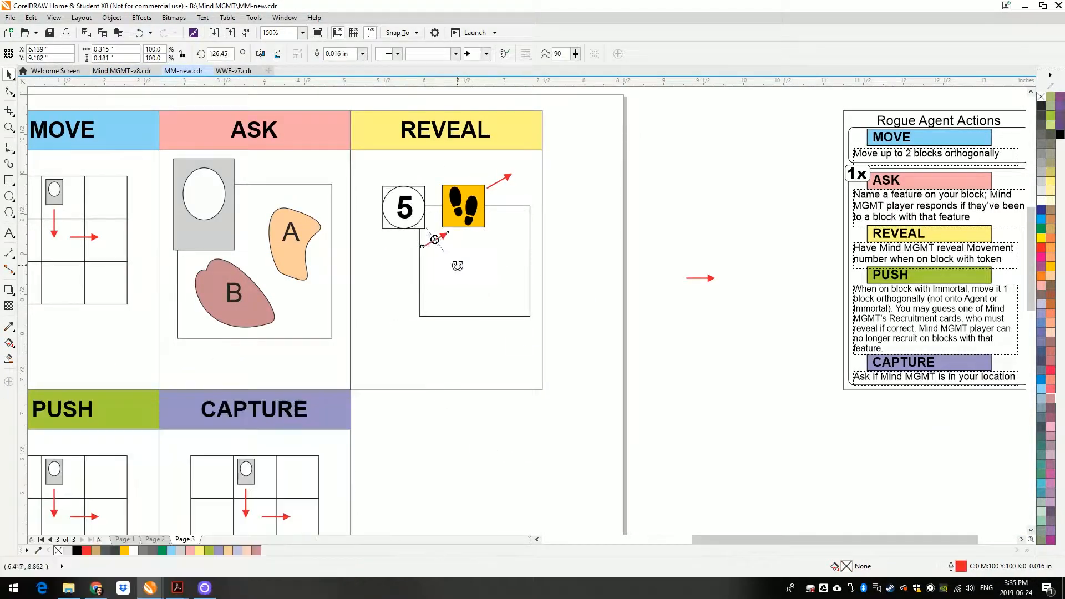
pyautogui.moveTo(456, 230); pyautogui.dragTo(452, 257)
pyautogui.click(711, 212)
pyautogui.scroll(-1, 711, 213)
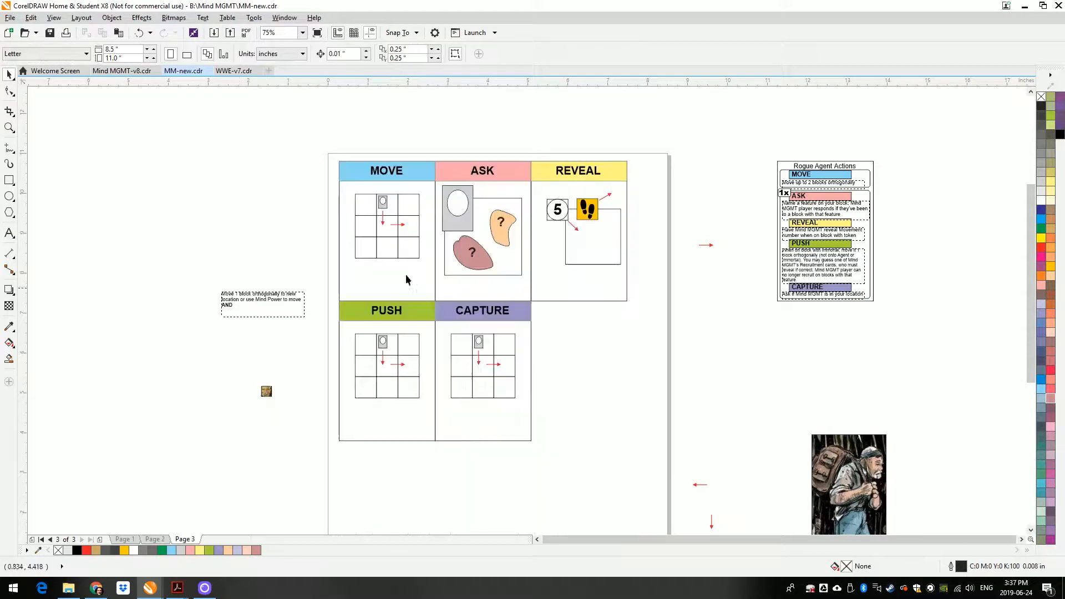
# Arrange the PUSH diagram with the agent and Immortal image in the centre cell and red arrows pointing in four directions
pyautogui.scroll(4, 417, 345)
pyautogui.moveTo(352, 300); pyautogui.dragTo(367, 432)
pyautogui.moveTo(412, 342); pyautogui.dragTo(425, 367)
pyautogui.moveTo(358, 276); pyautogui.dragTo(351, 338)
pyautogui.moveTo(438, 367); pyautogui.dragTo(328, 362)
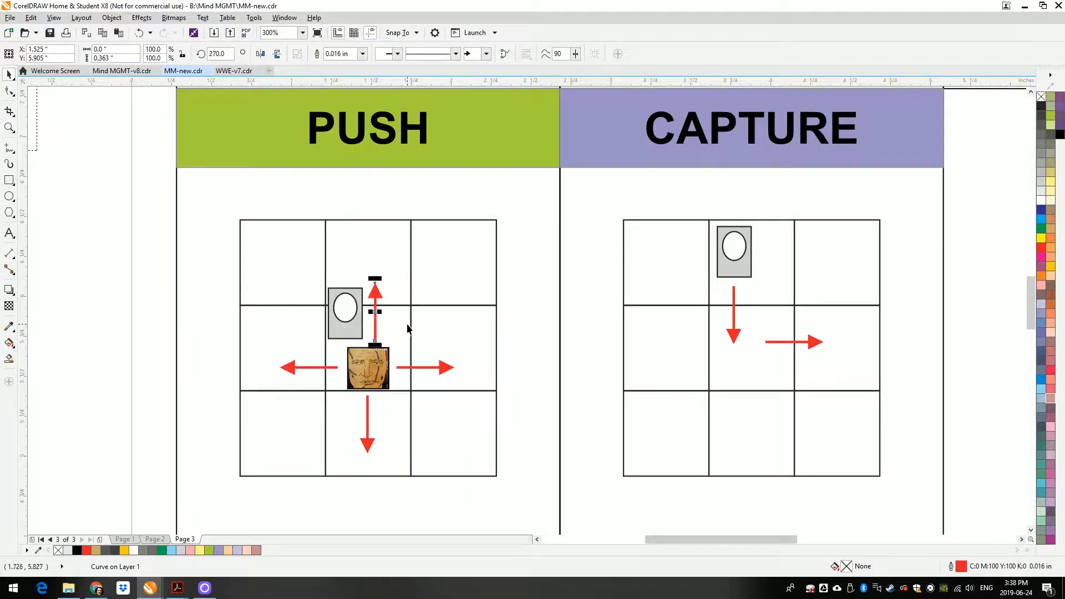
pyautogui.click(560, 327)
# Copy the MOVE, ASK, REVEAL and PUSH rule texts from the Rogue Agent Actions card to the bottom of their matching cards
pyautogui.scroll(-2, 167, 320)
pyautogui.scroll(1, 717, 125)
pyautogui.scroll(-1, 808, 164)
pyautogui.moveTo(762, 146); pyautogui.dragTo(326, 255)
pyautogui.moveTo(766, 172); pyautogui.dragTo(423, 254)
pyautogui.moveTo(767, 198); pyautogui.dragTo(522, 254)
pyautogui.moveTo(757, 218); pyautogui.dragTo(319, 373)
# Widen the PUSH rule text frame and copy the CAPTURE rule text into the bottom of the CAPTURE card
pyautogui.scroll(1, 291, 402)
pyautogui.moveTo(445, 367); pyautogui.dragTo(463, 367)
pyautogui.keyDown('shift'); pyautogui.click(389, 400); pyautogui.keyUp('shift')
pyautogui.scroll(-1, 395, 427)
pyautogui.moveTo(820, 270); pyautogui.dragTo(479, 395)
# Delete the CAPTURE grid's arrows, move the agent to the centre cell, and add a question mark with a red arrow pointing at it
pyautogui.scroll(1, 208, 398)
pyautogui.press('Delete')
pyautogui.press('Delete')
pyautogui.moveTo(239, 343); pyautogui.dragTo(239, 379)
pyautogui.moveTo(434, 118); pyautogui.dragTo(272, 370)
pyautogui.moveTo(228, 168); pyautogui.dragTo(285, 364)
# Delete the leftover movement text beside the page
pyautogui.scroll(-1, 424, 352)
pyautogui.click(108, 305)
pyautogui.press('Delete')
# Add "or through Mayhem" after "Immortal" in the PUSH card's parenthetical movement restriction
pyautogui.scroll(2, 208, 437)
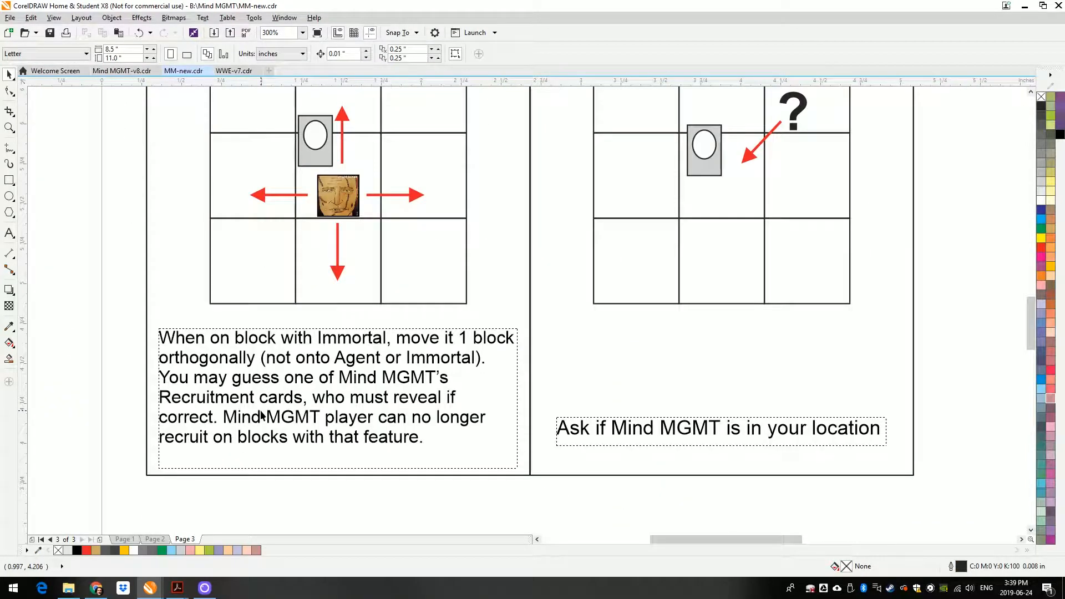
pyautogui.doubleClick(476, 360)
pyautogui.write('or through Mayhem')
pyautogui.scroll(-2, 126, 323)
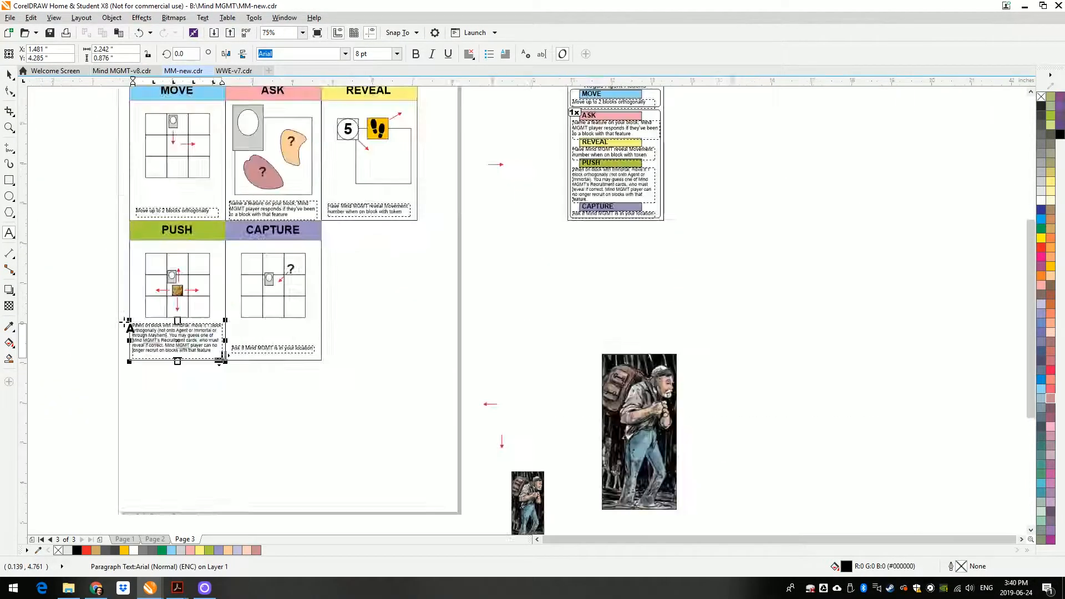
pyautogui.click(9, 74)
# Scale down the two recruit pictures on page 2's ALERT ICON card to about 87.5%
pyautogui.click(155, 540)
pyautogui.moveTo(194, 197); pyautogui.dragTo(295, 502)
pyautogui.moveTo(165, 127); pyautogui.dragTo(58, 335)
pyautogui.click(379, 480)
pyautogui.keyDown('shift'); pyautogui.click(405, 483); pyautogui.keyUp('shift')
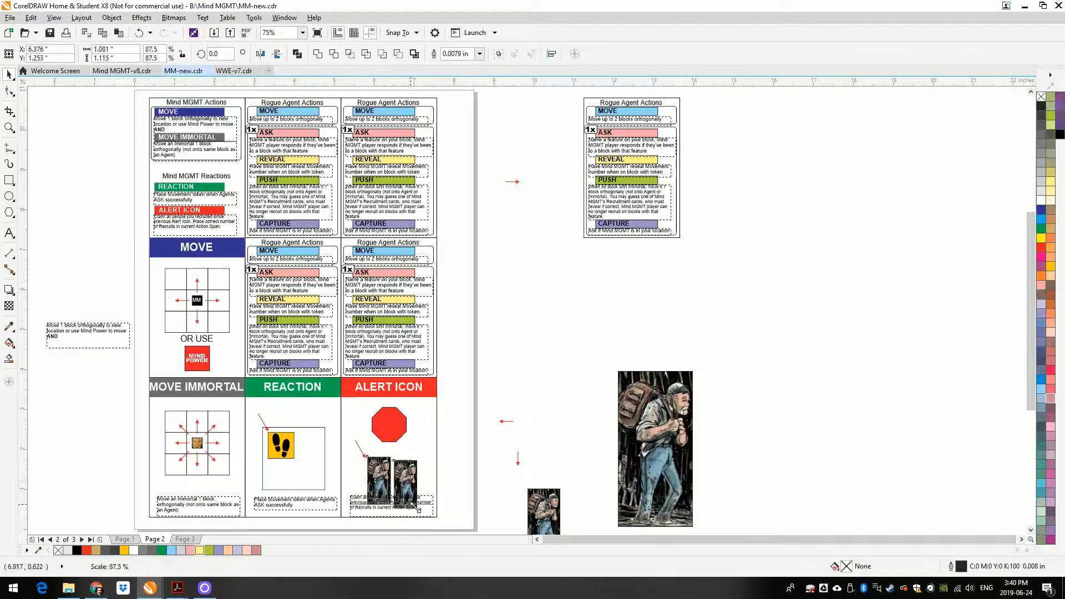
pyautogui.moveTo(420, 512); pyautogui.dragTo(407, 497)
# Remove the trailing "AND" from the movement rule text beside page 2 and place the text on the Mind MGMT MOVE card
pyautogui.scroll(2, 375, 476)
pyautogui.keyDown('shift'); pyautogui.click(315, 368); pyautogui.keyUp('shift')
pyautogui.scroll(-1, 406, 322)
pyautogui.scroll(-1, 100, 414)
pyautogui.scroll(1, 142, 301)
pyautogui.doubleClick(76, 339)
pyautogui.press('BackSpace')
pyautogui.moveTo(101, 306); pyautogui.dragTo(313, 386)
pyautogui.moveTo(403, 418); pyautogui.dragTo(412, 398)
pyautogui.click(319, 351)
pyautogui.click(143, 345)
pyautogui.click(185, 539)
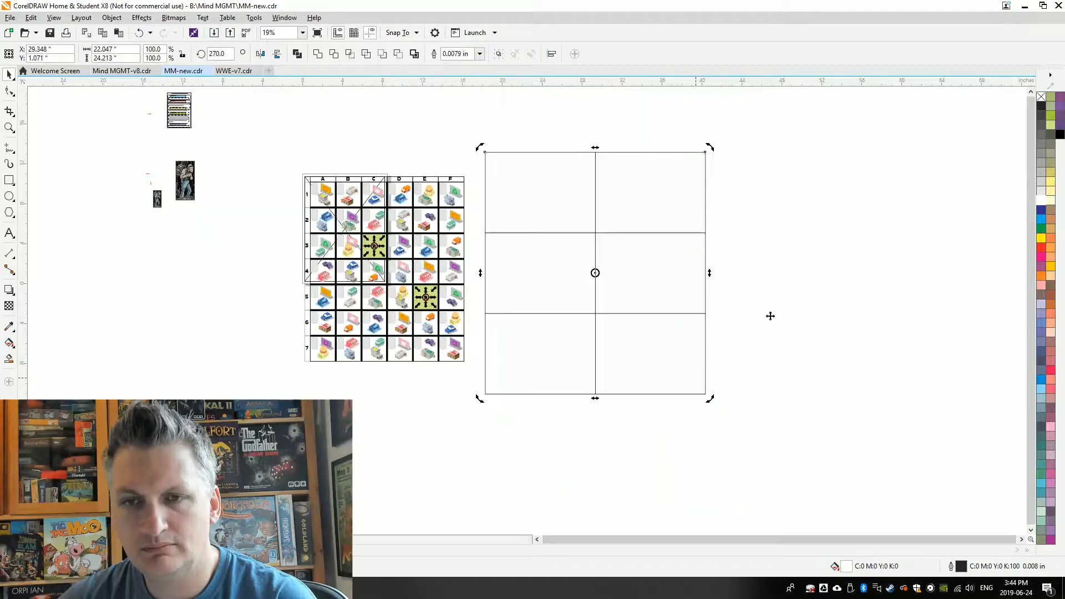
pyautogui.click(768, 314)
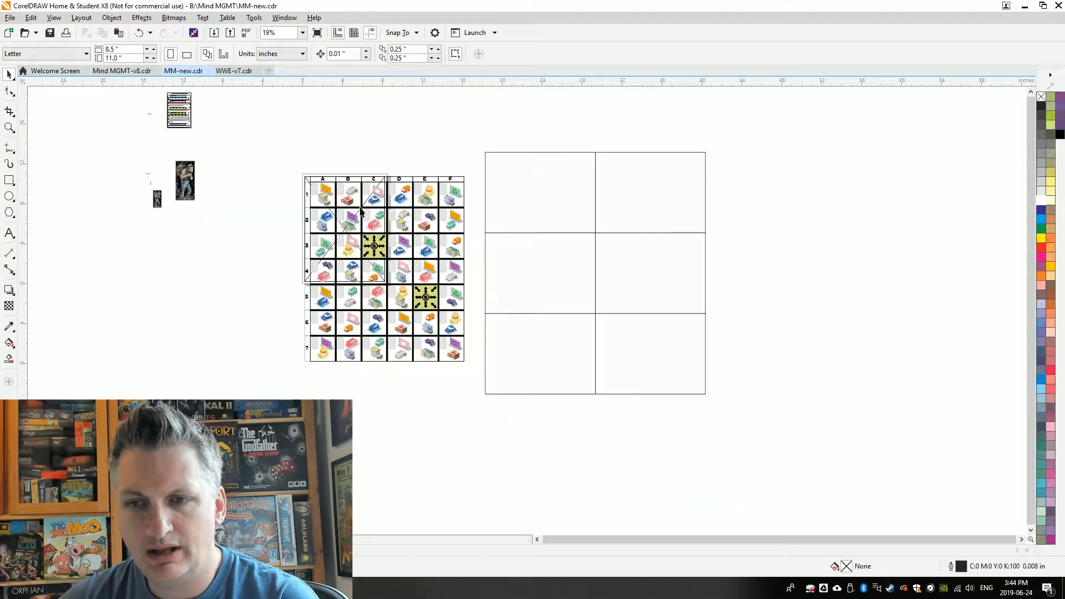
# Move the city map grid onto the six-panel board outline and enlarge it to about 19.4 by 22.5 inches
pyautogui.click(411, 261)
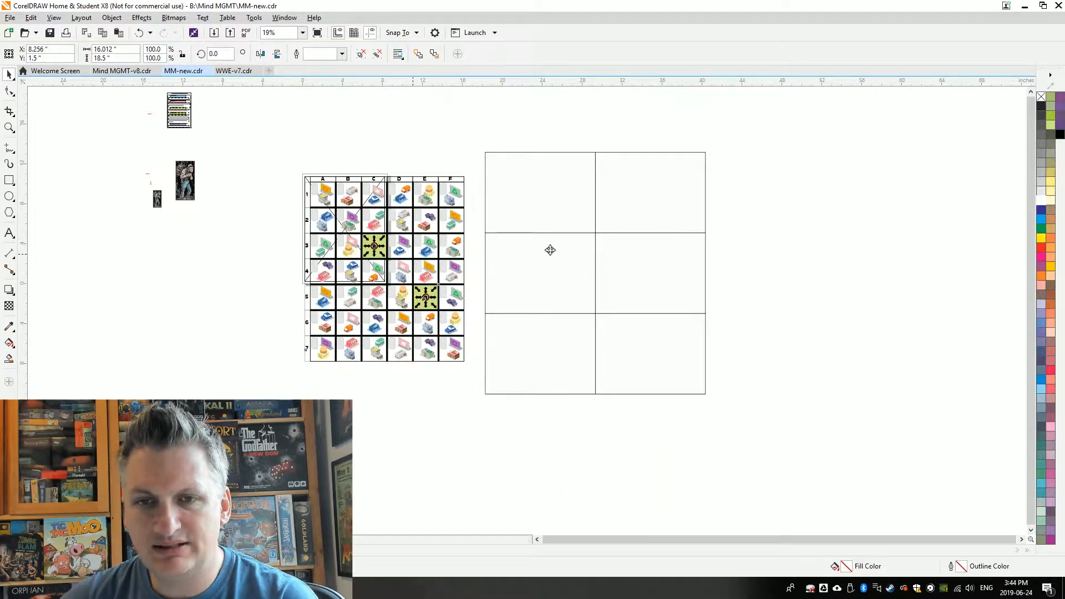
pyautogui.moveTo(623, 238); pyautogui.dragTo(591, 235)
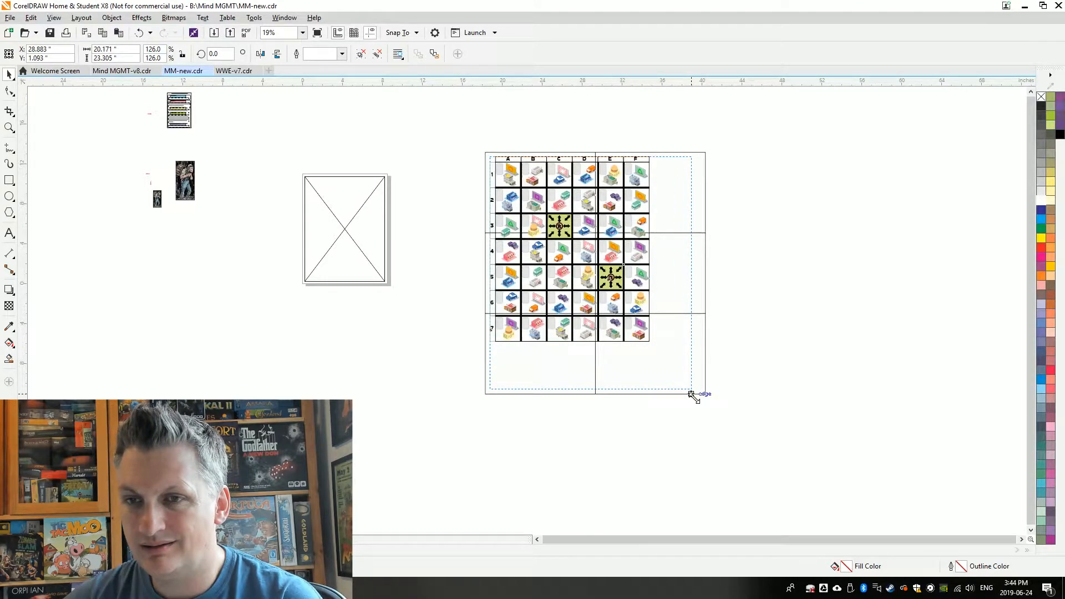
pyautogui.moveTo(690, 395)
pyautogui.mouseDown()
pyautogui.moveTo(678, 388)
pyautogui.moveTo(691, 391)
pyautogui.mouseUp()
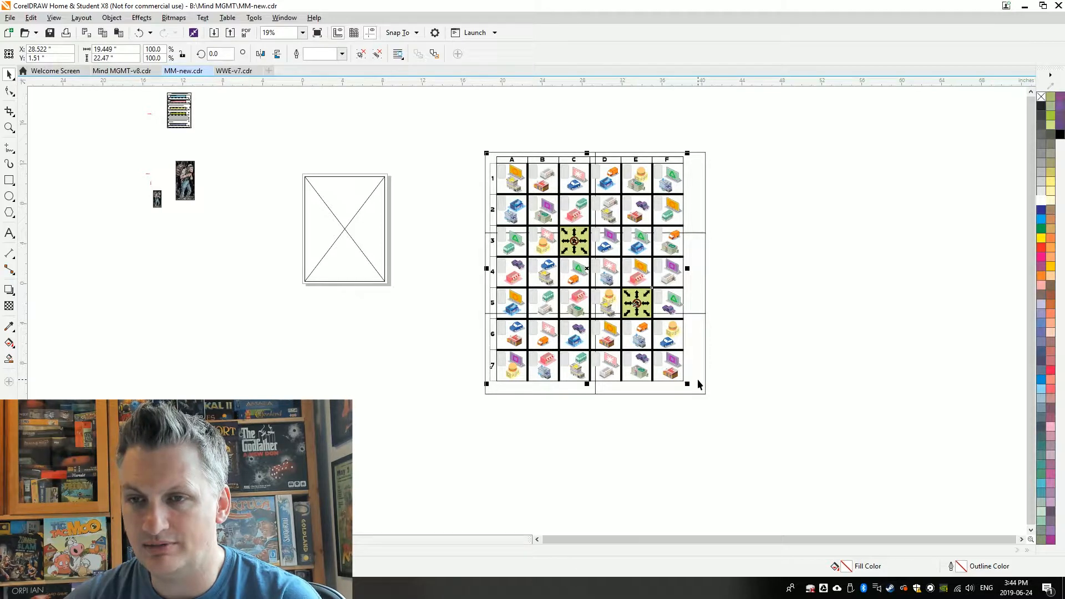
pyautogui.click(697, 378)
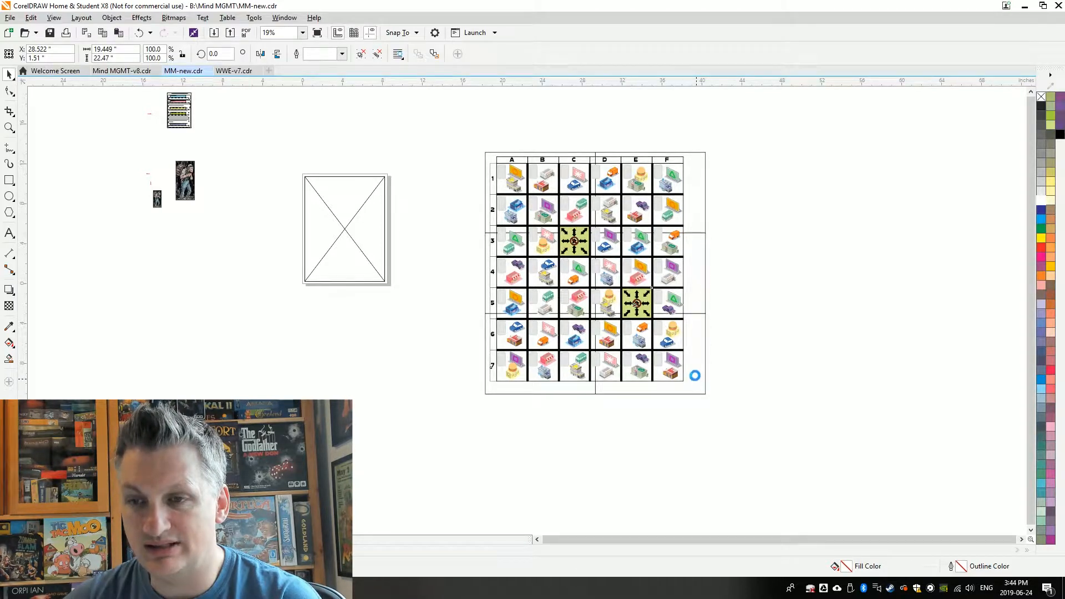
pyautogui.click(775, 285)
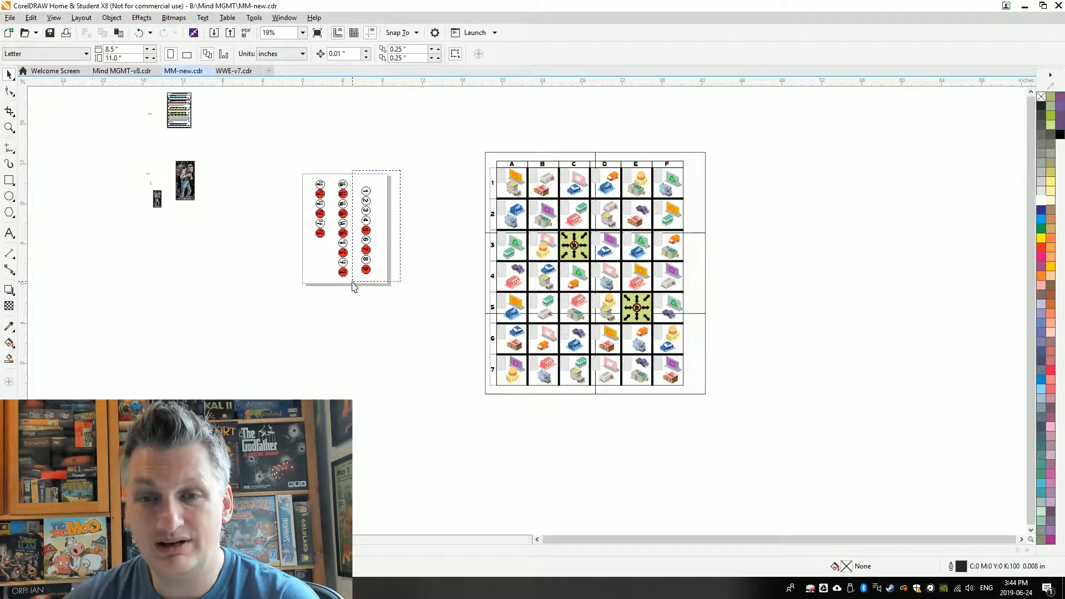
# Move the column of tokens 1–9 beside the lower part of the map and rotate tokens 1 and 2 upright
pyautogui.moveTo(400, 170); pyautogui.dragTo(354, 284)
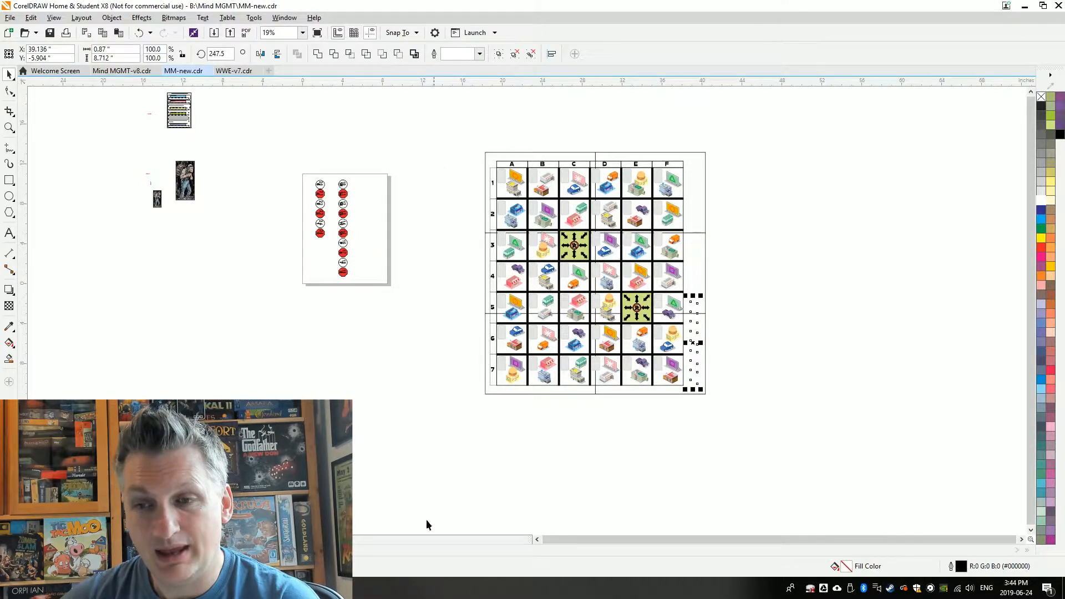
pyautogui.moveTo(694, 295); pyautogui.dragTo(695, 294)
pyautogui.scroll(1, 755, 289)
pyautogui.click(633, 319)
pyautogui.moveTo(633, 319); pyautogui.dragTo(633, 476)
pyautogui.click(633, 475)
pyautogui.scroll(2, 660, 487)
pyautogui.moveTo(507, 397); pyautogui.dragTo(575, 407)
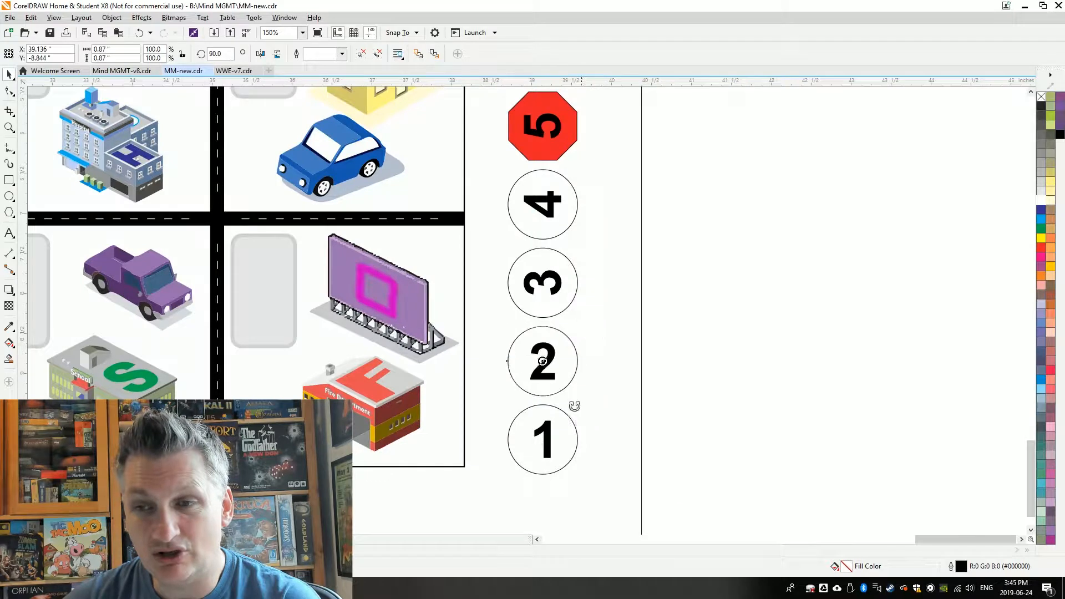
# Rotate tokens 3 through 9 in the column so that their numbers stand upright
pyautogui.click(543, 126)
pyautogui.moveTo(582, 92); pyautogui.dragTo(582, 162)
pyautogui.moveTo(1031, 478); pyautogui.dragTo(1031, 423)
pyautogui.click(544, 304)
pyautogui.moveTo(583, 258); pyautogui.dragTo(582, 337)
pyautogui.moveTo(583, 177); pyautogui.dragTo(583, 264)
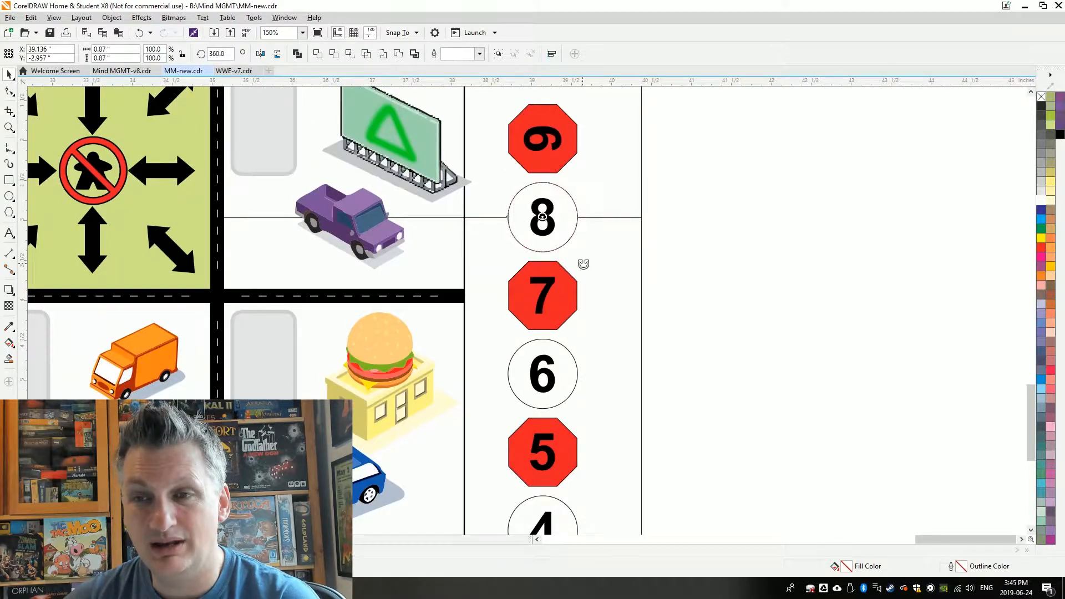
pyautogui.moveTo(582, 100); pyautogui.dragTo(582, 178)
# Copy tokens 10–16 from the page into the column above token 9 beside the map
pyautogui.scroll(-1, 876, 397)
pyautogui.scroll(-1, 876, 399)
pyautogui.scroll(1, 863, 365)
pyautogui.moveTo(814, 464); pyautogui.dragTo(674, 92)
pyautogui.moveTo(695, 94); pyautogui.dragTo(727, 369)
pyautogui.click(718, 263)
# Rotate tokens 10 through 16 upright to match the lower tokens
pyautogui.scroll(2, 730, 273)
pyautogui.moveTo(760, 160); pyautogui.dragTo(759, 316)
pyautogui.scroll(-1, 758, 319)
pyautogui.doubleClick(736, 213)
pyautogui.moveTo(736, 172); pyautogui.dragTo(758, 161)
pyautogui.moveTo(1031, 383); pyautogui.dragTo(1031, 337)
pyautogui.moveTo(760, 270); pyautogui.dragTo(760, 349)
pyautogui.moveTo(760, 190); pyautogui.dragTo(770, 268)
pyautogui.moveTo(761, 110); pyautogui.dragTo(760, 190)
pyautogui.moveTo(1031, 337); pyautogui.dragTo(1031, 313)
pyautogui.moveTo(760, 186); pyautogui.dragTo(760, 266)
# Group the numbers with their token shapes in the column beside the map
pyautogui.scroll(-1, 847, 303)
pyautogui.scroll(-1, 859, 281)
pyautogui.moveTo(909, 186); pyautogui.dragTo(832, 219)
pyautogui.hotkey('ctrl', 'g')
pyautogui.moveTo(832, 316); pyautogui.dragTo(871, 331)
pyautogui.hotkey('ctrl', 'g')
pyautogui.moveTo(870, 376); pyautogui.dragTo(838, 406)
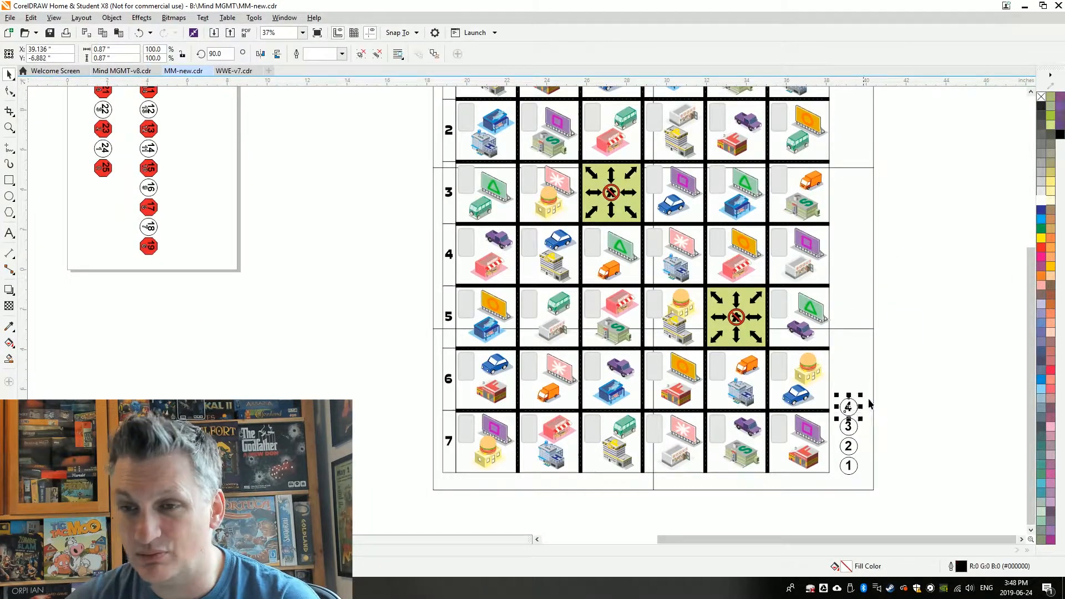
pyautogui.hotkey('ctrl', 'g')
# Show the Align and Distribute options and line up tokens 1–16 in one column beside the map
pyautogui.press('pagedown')
pyautogui.moveTo(888, 489); pyautogui.dragTo(832, 145)
pyautogui.click(285, 17)
pyautogui.click(453, 253)
pyautogui.moveTo(776, 457); pyautogui.dragTo(709, 177)
pyautogui.press('pageup')
pyautogui.hotkey('ctrl', 'g')
# Reduce the numbers on the tokens to 33 pt Arial
pyautogui.scroll(1, 732, 222)
pyautogui.moveTo(877, 313); pyautogui.dragTo(878, 394)
pyautogui.scroll(2, 791, 365)
pyautogui.click(756, 270)
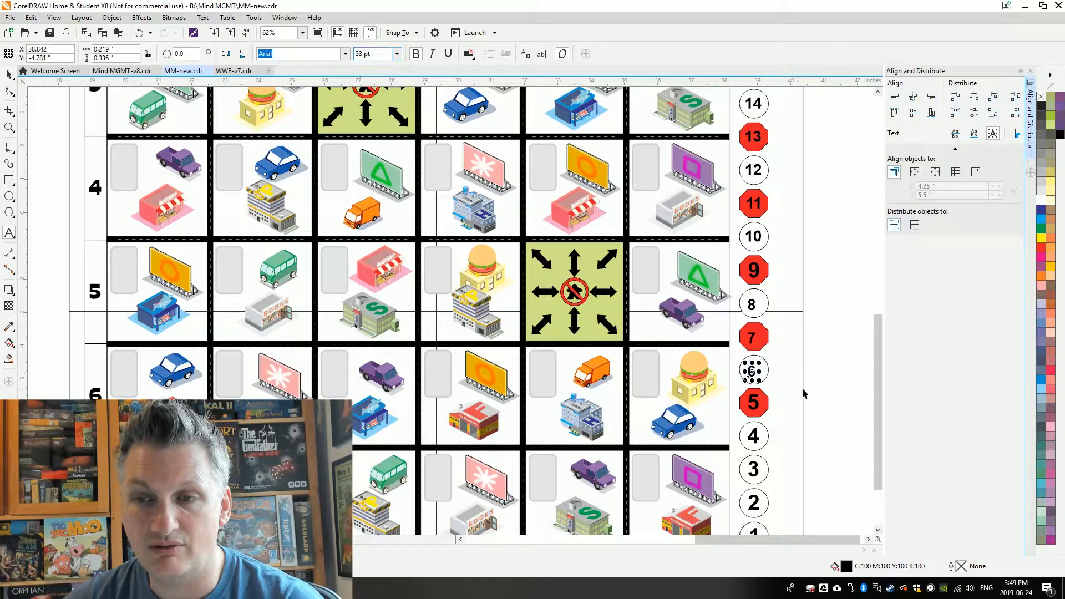
pyautogui.scroll(-2, 817, 367)
pyautogui.click(763, 321)
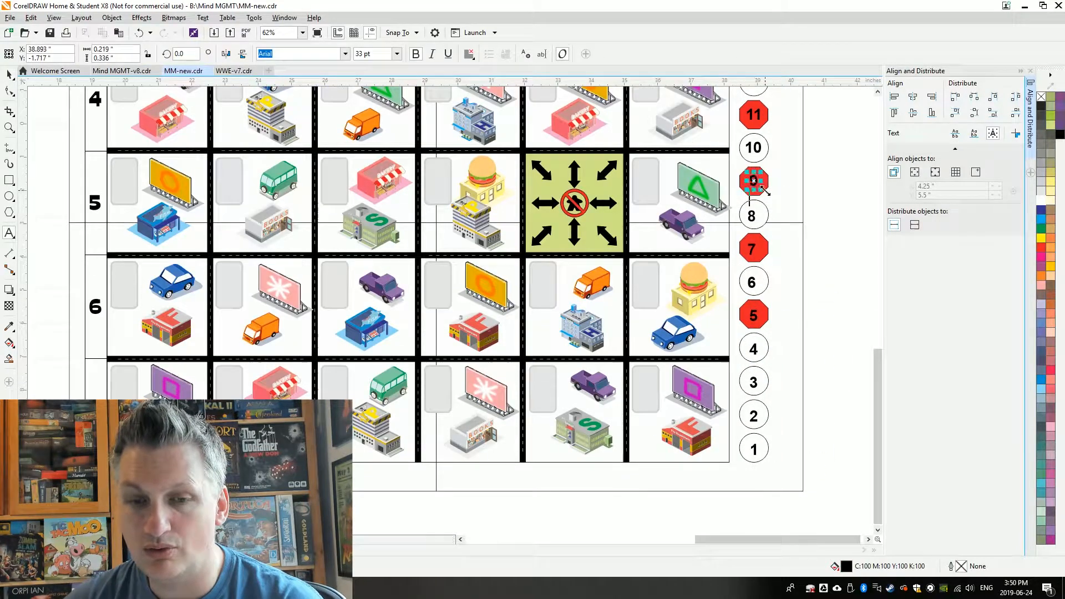
# Centre the numbers vertically within their token shapes
pyautogui.moveTo(736, 329); pyautogui.dragTo(771, 367)
pyautogui.press('e')
pyautogui.moveTo(736, 432); pyautogui.dragTo(772, 465)
pyautogui.press('e')
pyautogui.moveTo(736, 98); pyautogui.dragTo(772, 132)
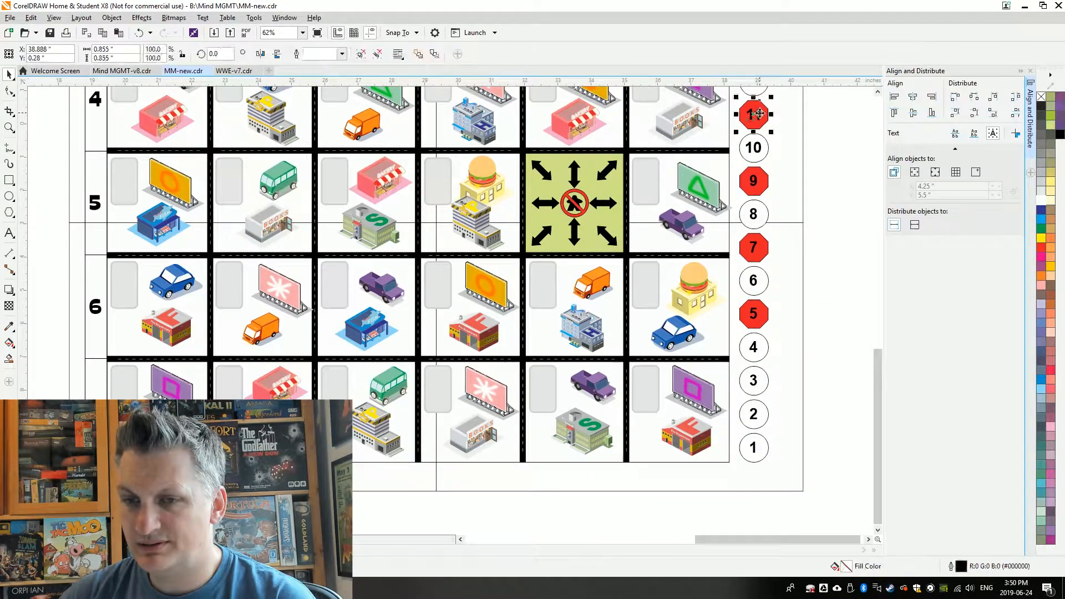
pyautogui.click(794, 339)
# Draw a 1.9-inch-wide rectangular strip around the token column beside the map
pyautogui.scroll(-1, 758, 333)
pyautogui.scroll(2, 797, 352)
pyautogui.scroll(-1, 717, 463)
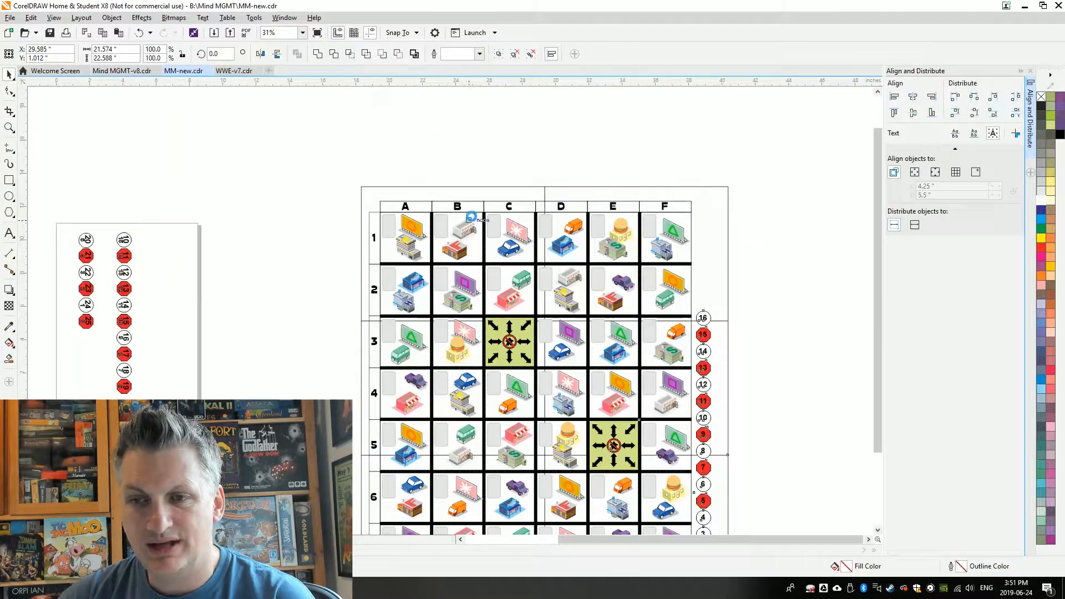
pyautogui.scroll(-2, 859, 416)
pyautogui.click(858, 416)
pyautogui.moveTo(744, 480); pyautogui.dragTo(688, 209)
pyautogui.scroll(2, 691, 378)
pyautogui.scroll(-2, 717, 312)
pyautogui.scroll(1, 768, 349)
# Add a box about 1.9 by 2.15 inches around tokens 6 and 7 within the strip
pyautogui.click(635, 498)
pyautogui.scroll(-2, 738, 492)
pyautogui.click(730, 508)
pyautogui.scroll(3, 729, 469)
pyautogui.scroll(-1, 718, 333)
pyautogui.click(718, 324)
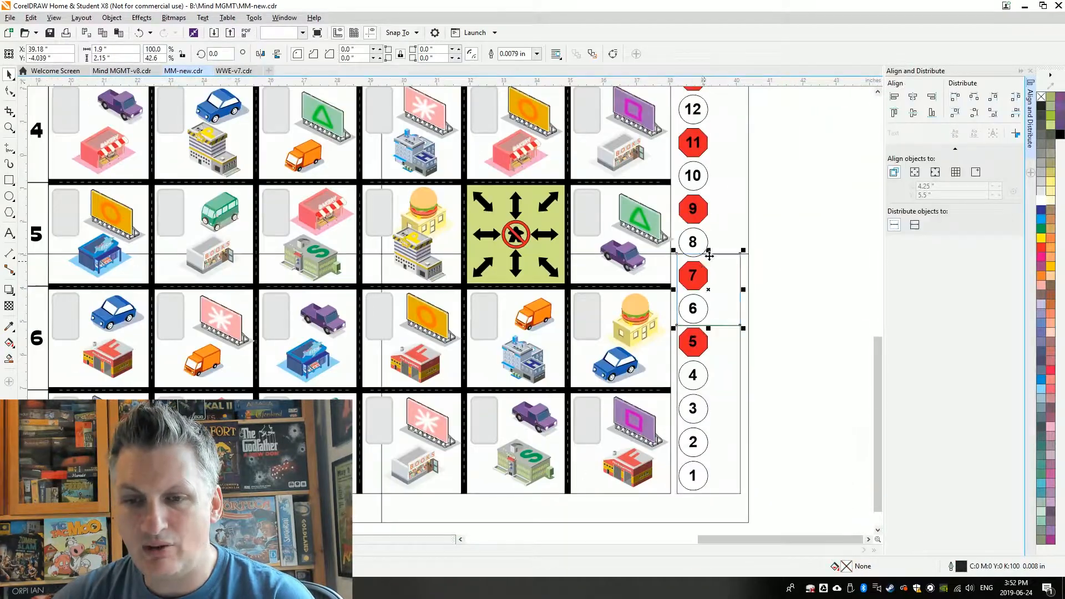
# Duplicate the two-token box up the strip to divide the column as far as tokens 14 and 15
pyautogui.scroll(1, 722, 244)
pyautogui.moveTo(657, 414); pyautogui.dragTo(673, 164)
pyautogui.scroll(-1, 661, 333)
pyautogui.moveTo(657, 272); pyautogui.dragTo(650, 168)
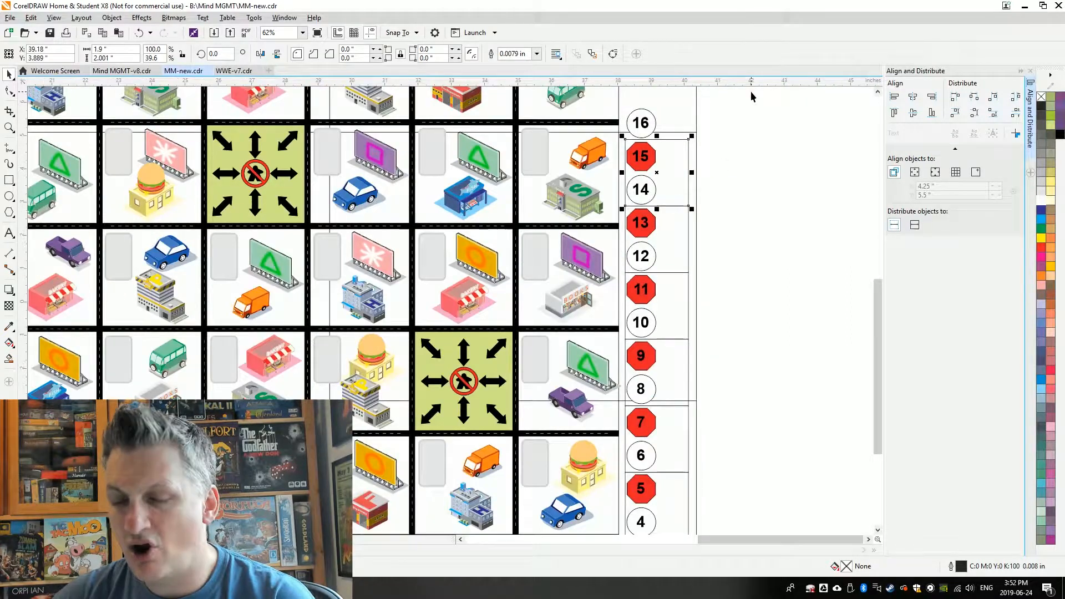
pyautogui.click(689, 401)
pyautogui.click(777, 333)
pyautogui.scroll(-1, 777, 323)
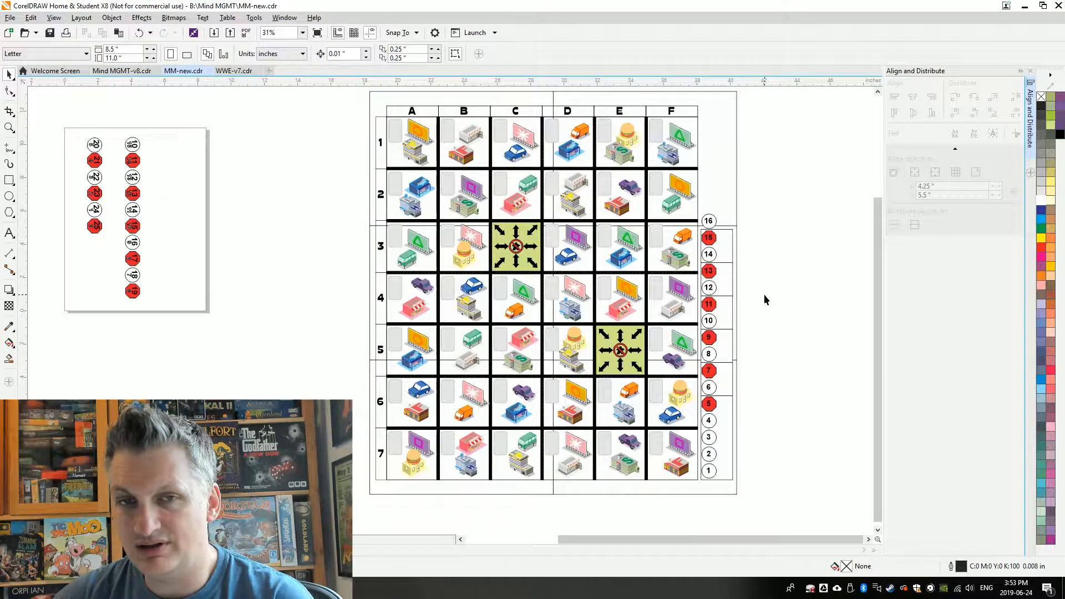
# Arrange the MOVE, ASK, REVEAL, PUSH and CAPTURE labels in a row below the map and select them all
pyautogui.moveTo(72, 134); pyautogui.dragTo(437, 449)
pyautogui.scroll(1, 506, 480)
pyautogui.click(404, 422)
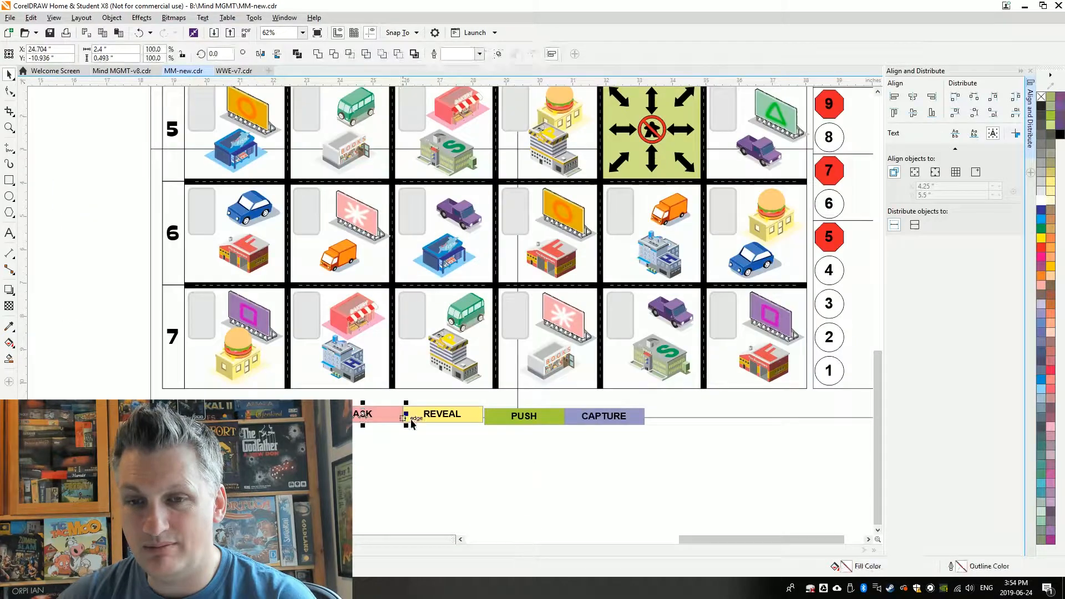
pyautogui.click(604, 417)
pyautogui.keyDown('shift'); pyautogui.click(178, 381); pyautogui.keyUp('shift')
# Move the row of action labels up to the map's bottom edge and space the labels evenly
pyautogui.click(474, 411)
pyautogui.moveTo(473, 409); pyautogui.dragTo(473, 391)
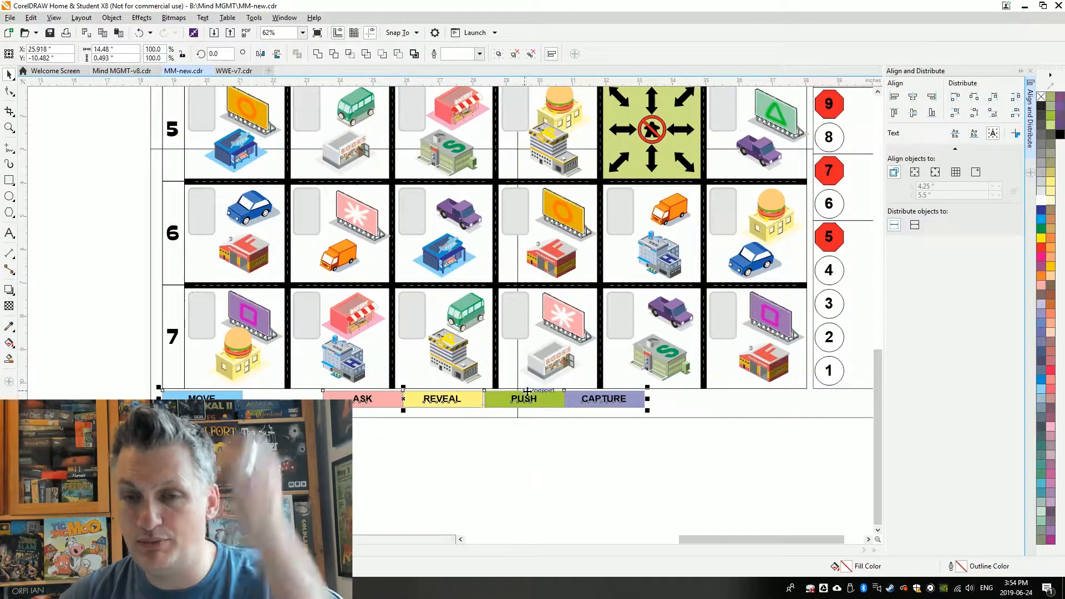
pyautogui.click(994, 96)
pyautogui.click(605, 444)
pyautogui.scroll(-1, 264, 433)
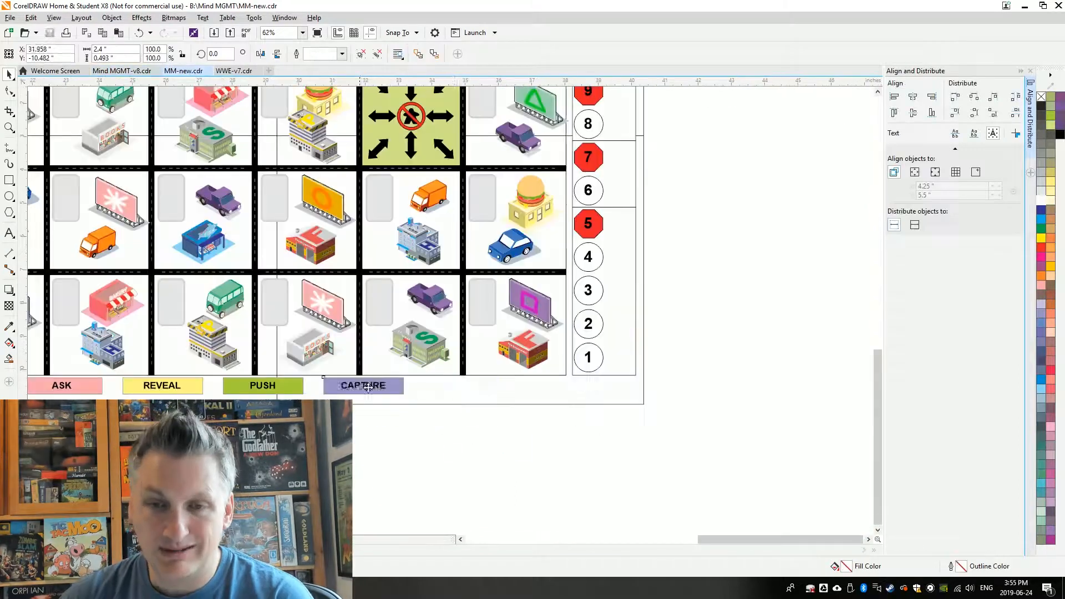
# Add white label boxes for ALLIES and POTENTIAL MIND MGMT POWERS after CAPTURE in the row below the map
pyautogui.hotkey('ctrl', 'v')
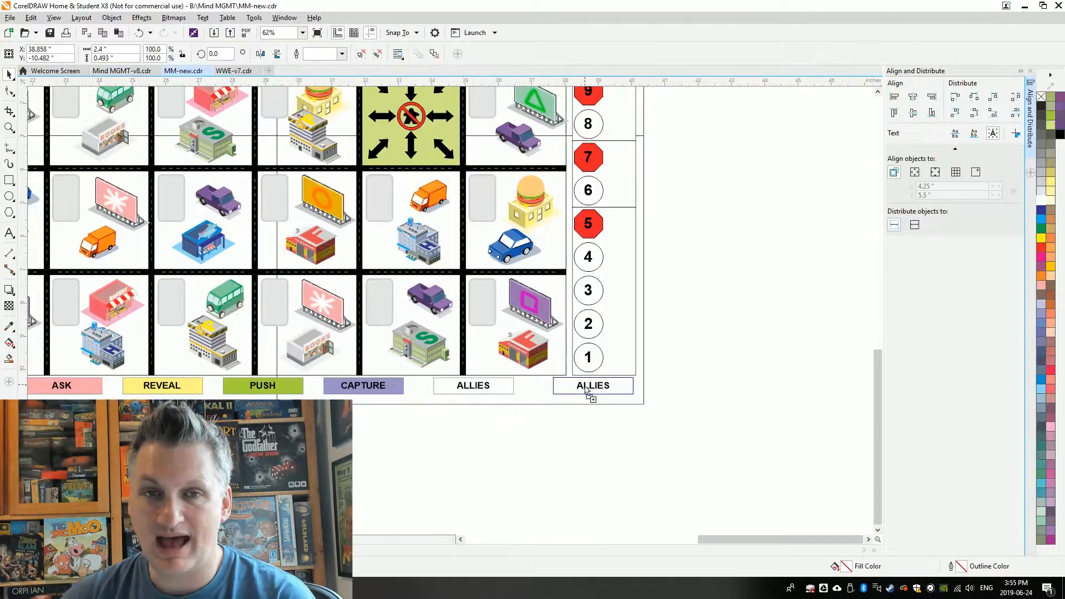
pyautogui.press('F8')
pyautogui.write('MIND')
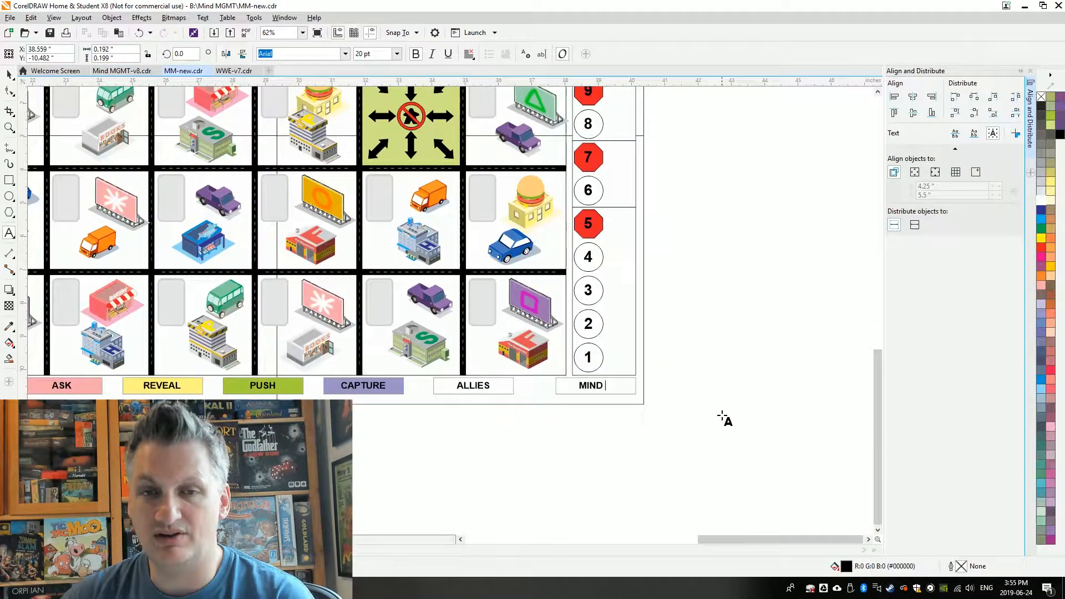
pyautogui.write('MGMT')
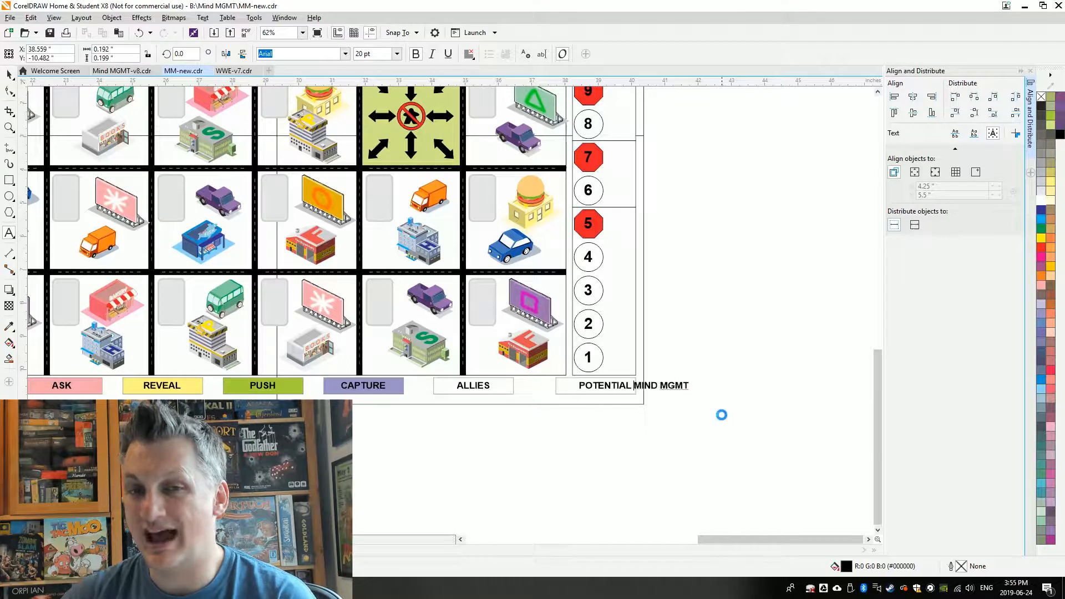
pyautogui.press('BackSpace')
pyautogui.press('BackSpace')
pyautogui.press('BackSpace')
pyautogui.press('BackSpace')
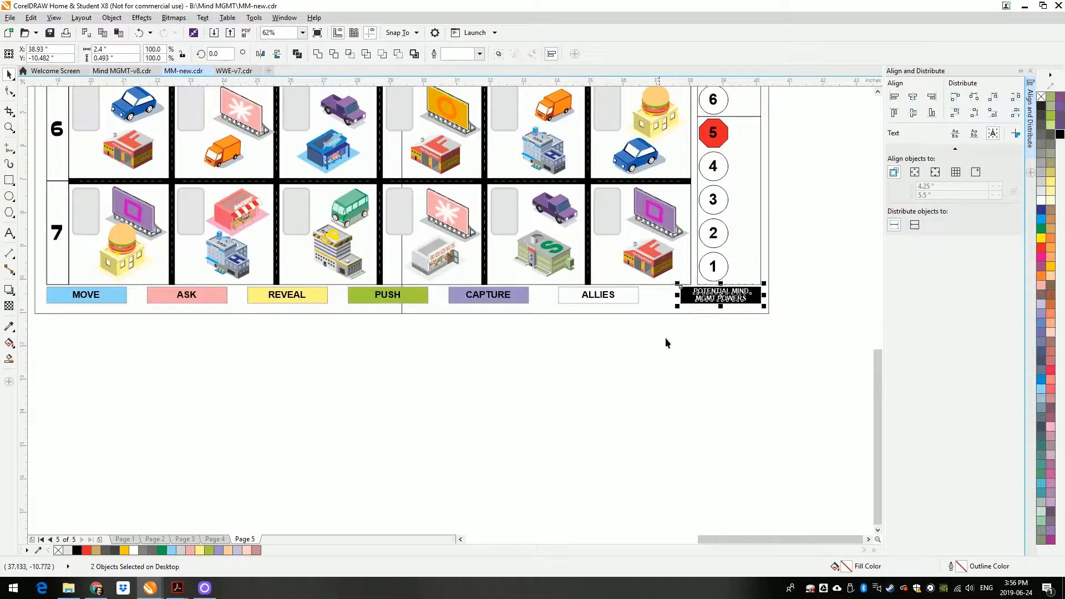
pyautogui.press('Delete')
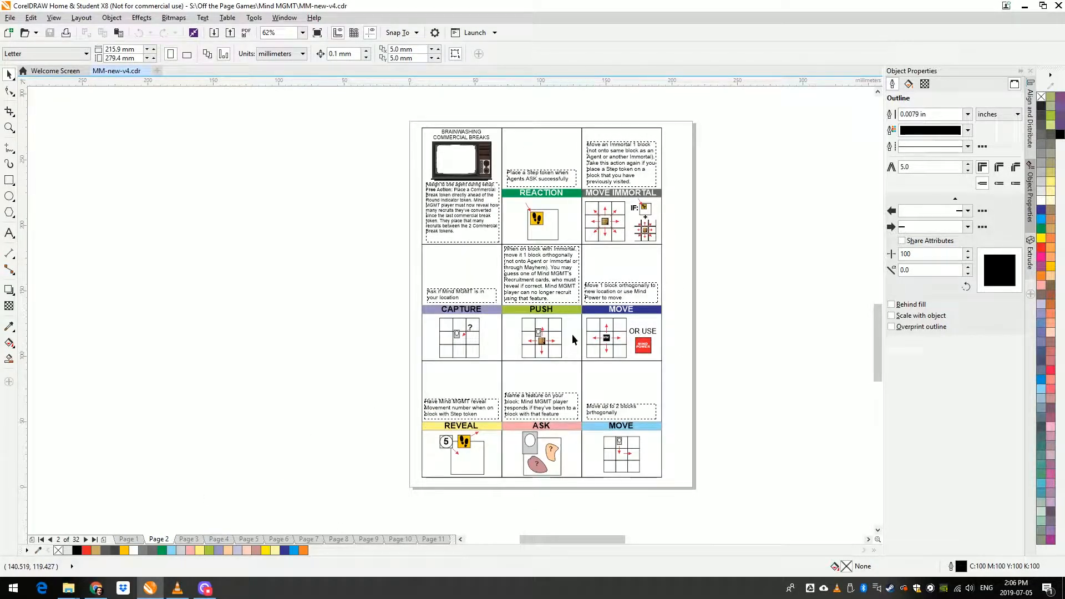
pyautogui.scroll(2, 571, 338)
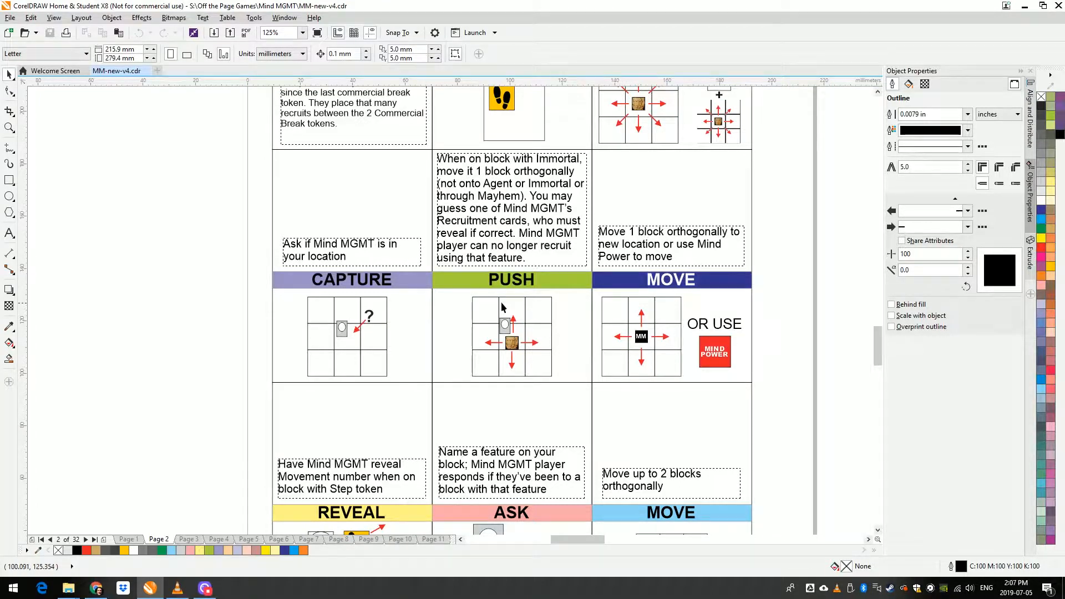
pyautogui.scroll(-2, 531, 328)
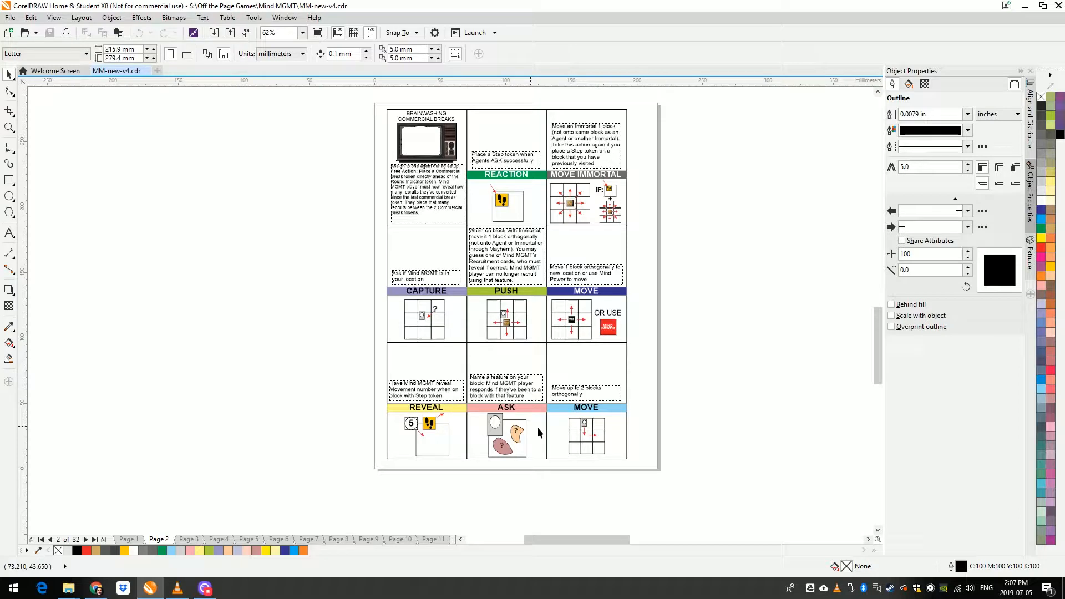